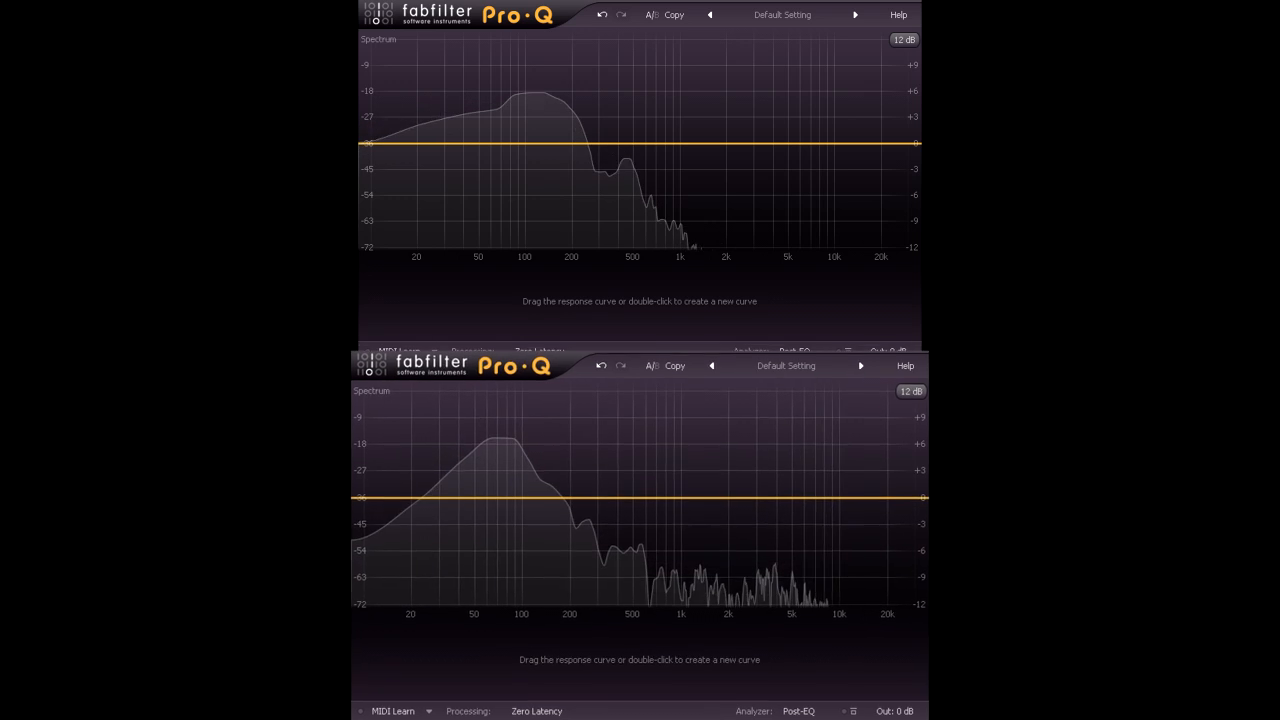
# Add a bell boost of about 9.56 dB at 80.5 Hz to the flat response curve and narrow it with a higher Q.
pyautogui.moveTo(474, 334); pyautogui.dragTo(422, 208)
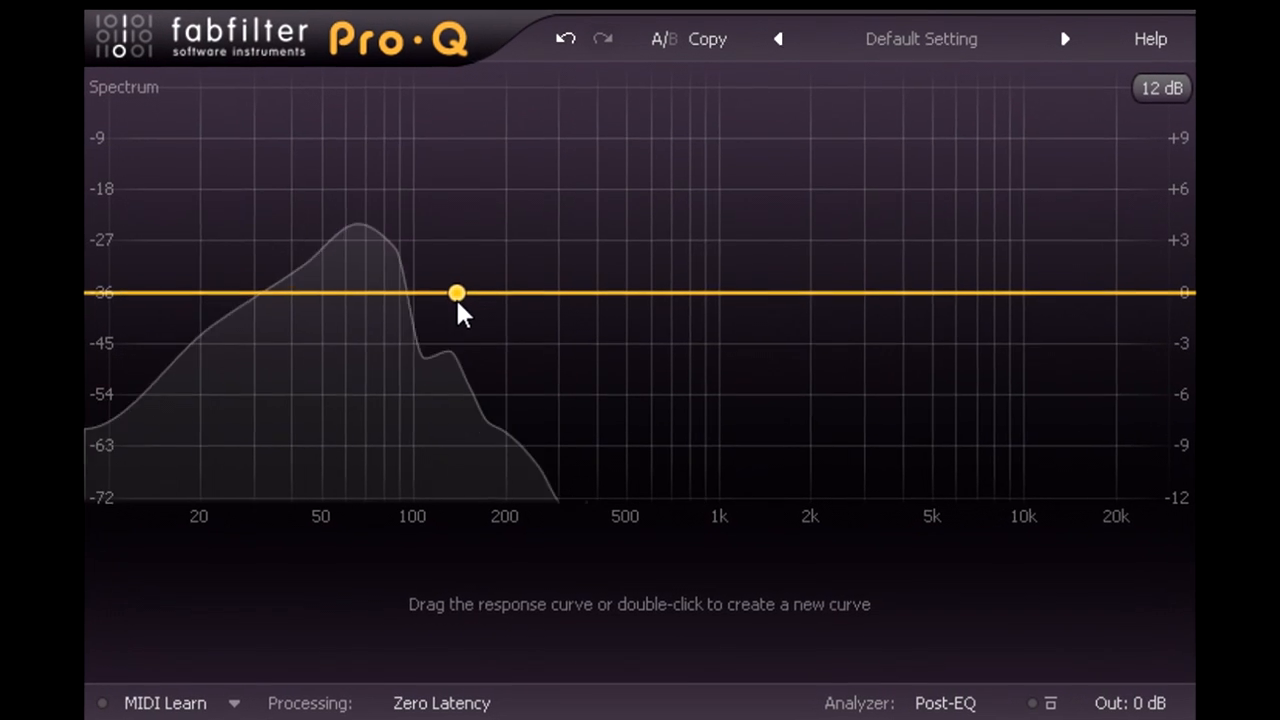
pyautogui.moveTo(397, 155)
pyautogui.mouseDown()
pyautogui.moveTo(395, 124)
pyautogui.moveTo(287, 127)
pyautogui.moveTo(392, 131)
pyautogui.mouseUp()
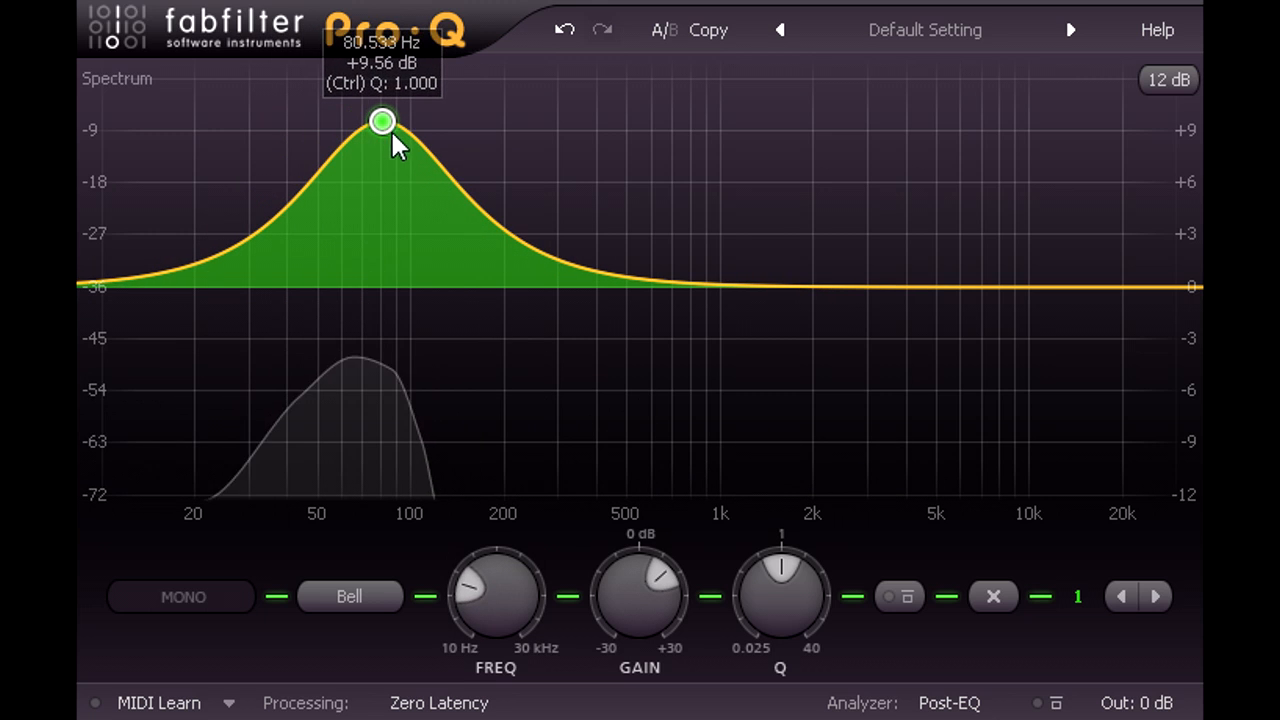
pyautogui.moveTo(783, 606); pyautogui.dragTo(790, 568)
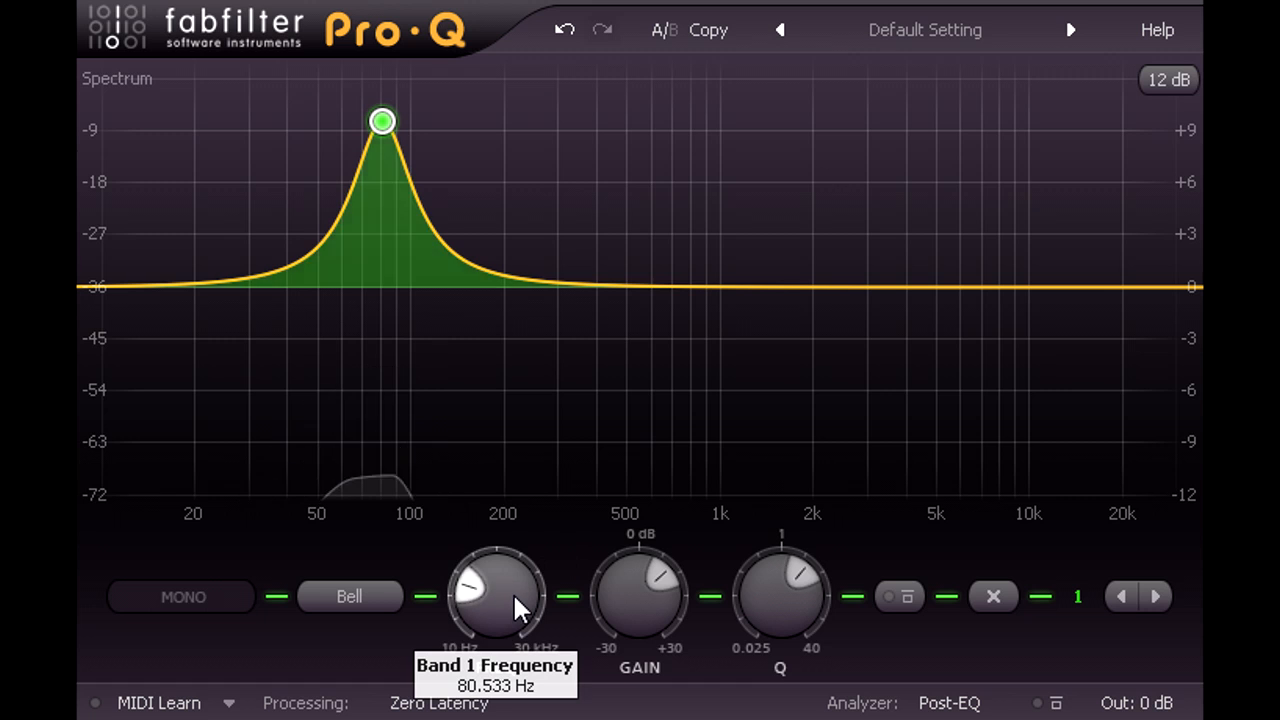
# Sweep the boosted bell through the low end, settle its frequency at about 65.67 Hz and reduce its gain to about +5 dB.
pyautogui.moveTo(513, 592); pyautogui.dragTo(507, 681)
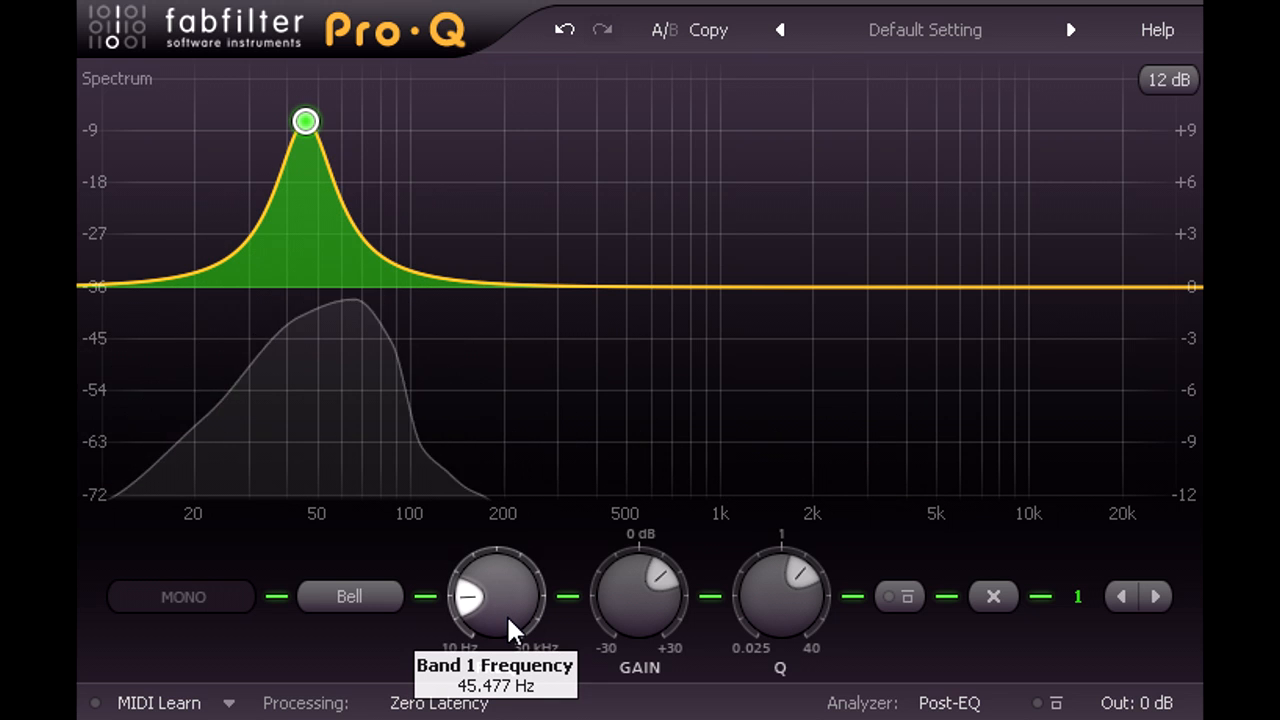
pyautogui.moveTo(506, 606); pyautogui.dragTo(527, 570)
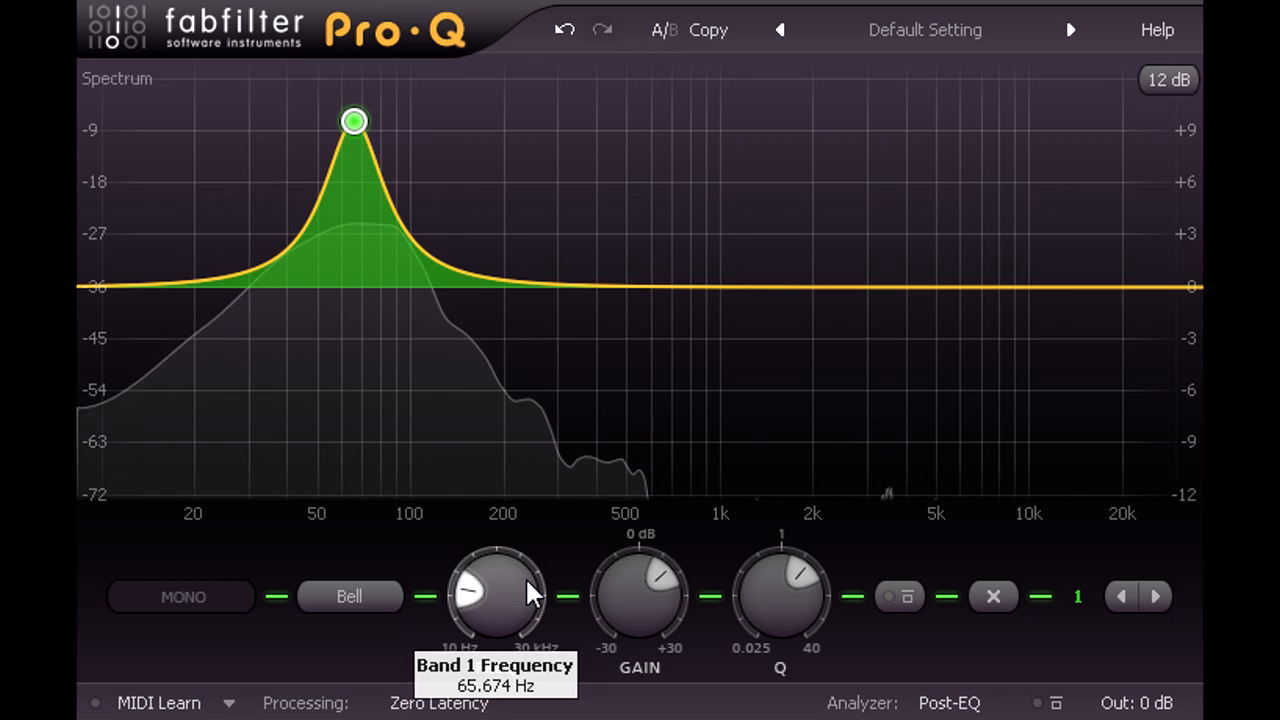
pyautogui.moveTo(632, 612)
pyautogui.moveTo(632, 614); pyautogui.dragTo(636, 664)
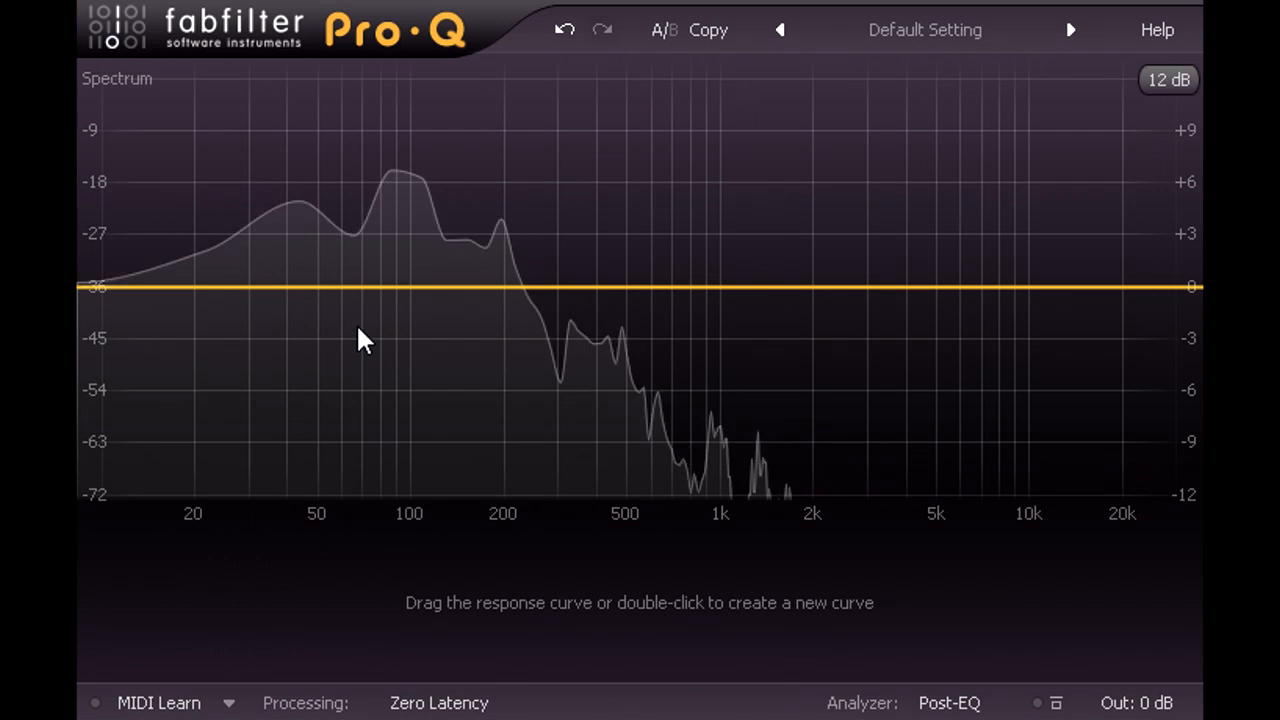
# Add a bell cut of about 7 dB near 64 Hz to the other track's flat curve.
pyautogui.doubleClick(350, 206)
pyautogui.moveTo(350, 206); pyautogui.dragTo(350, 281)
pyautogui.moveTo(350, 364); pyautogui.dragTo(350, 414)
# Narrow the low-end cut to a Q of about 4 and fine-tune its frequency to 64.363 Hz.
pyautogui.scroll(5, 350, 403)
pyautogui.scroll(1, 780, 596)
pyautogui.scroll(1, 776, 592)
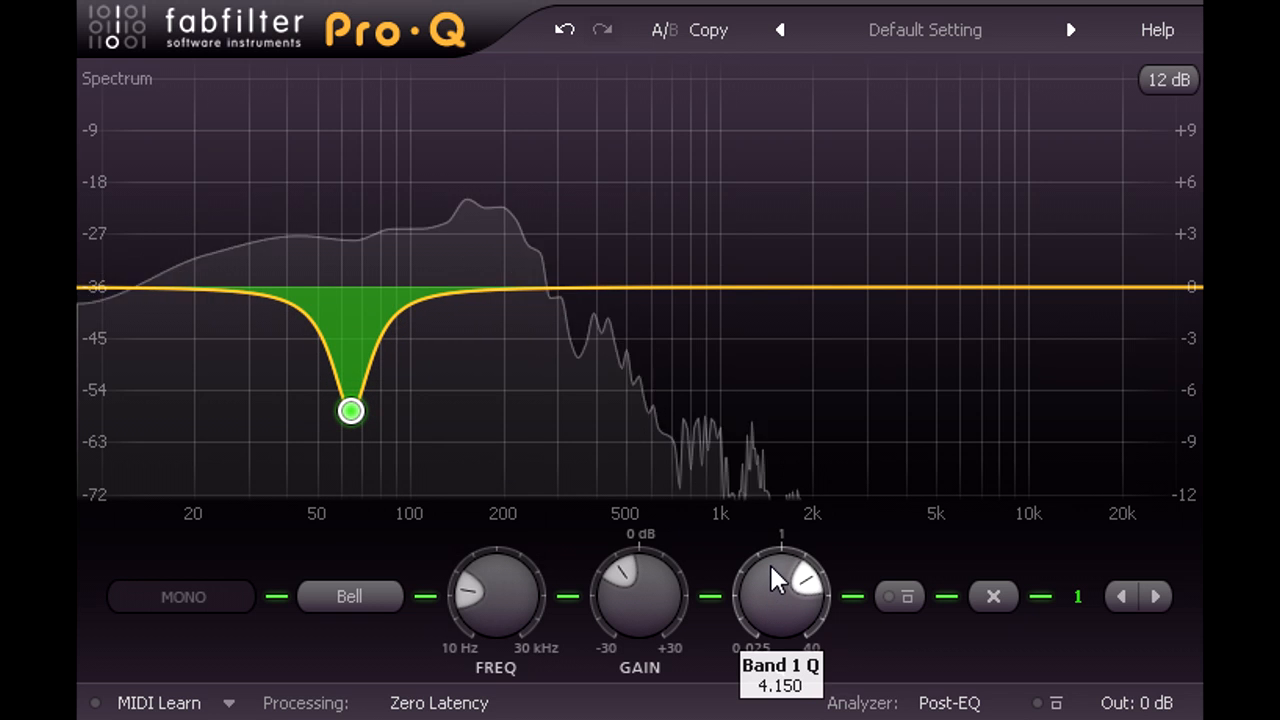
pyautogui.scroll(-1, 771, 586)
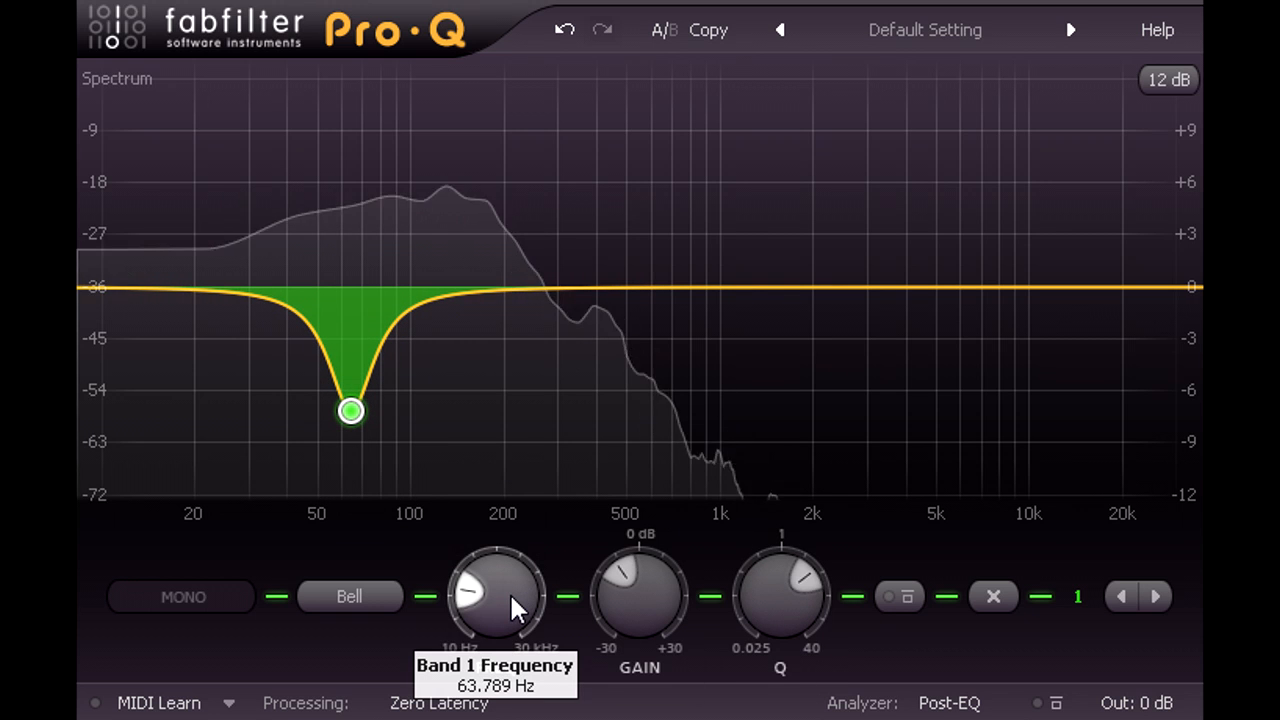
pyautogui.scroll(1, 511, 595)
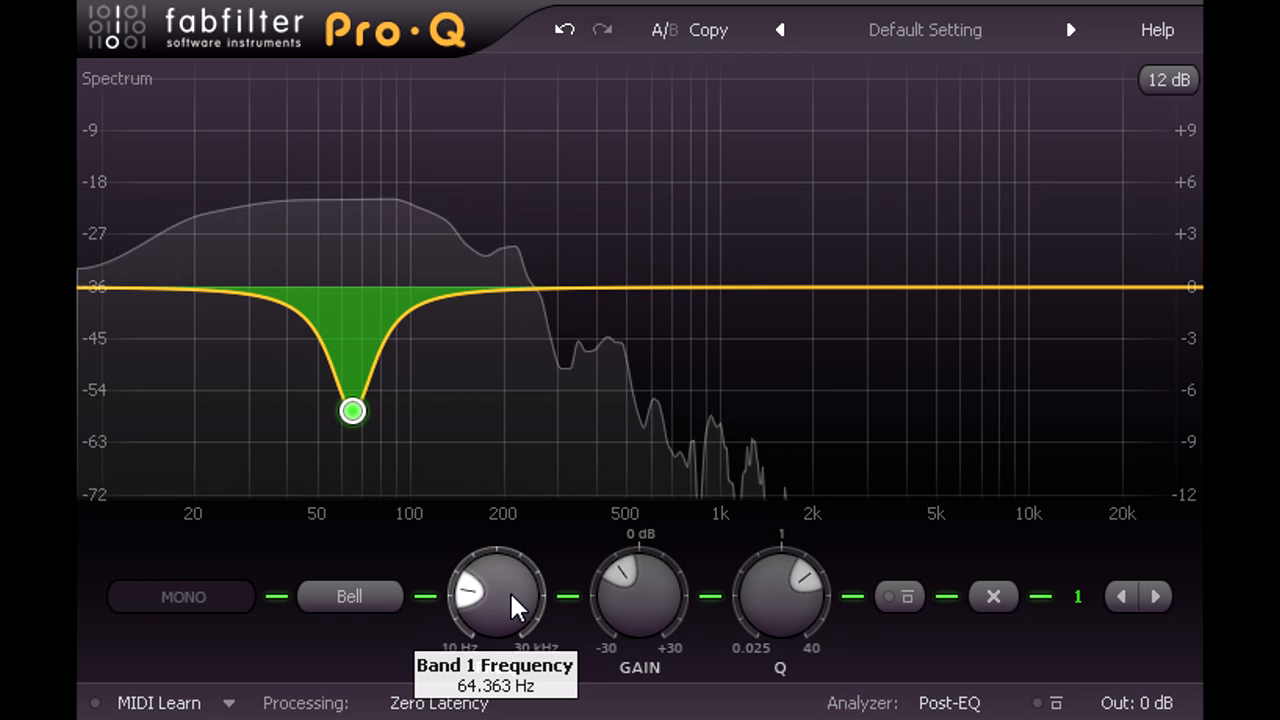
# Add a second bell band boosting about 7 dB at 168.59 Hz, then bypass that band.
pyautogui.moveTo(472, 293); pyautogui.dragTo(483, 163)
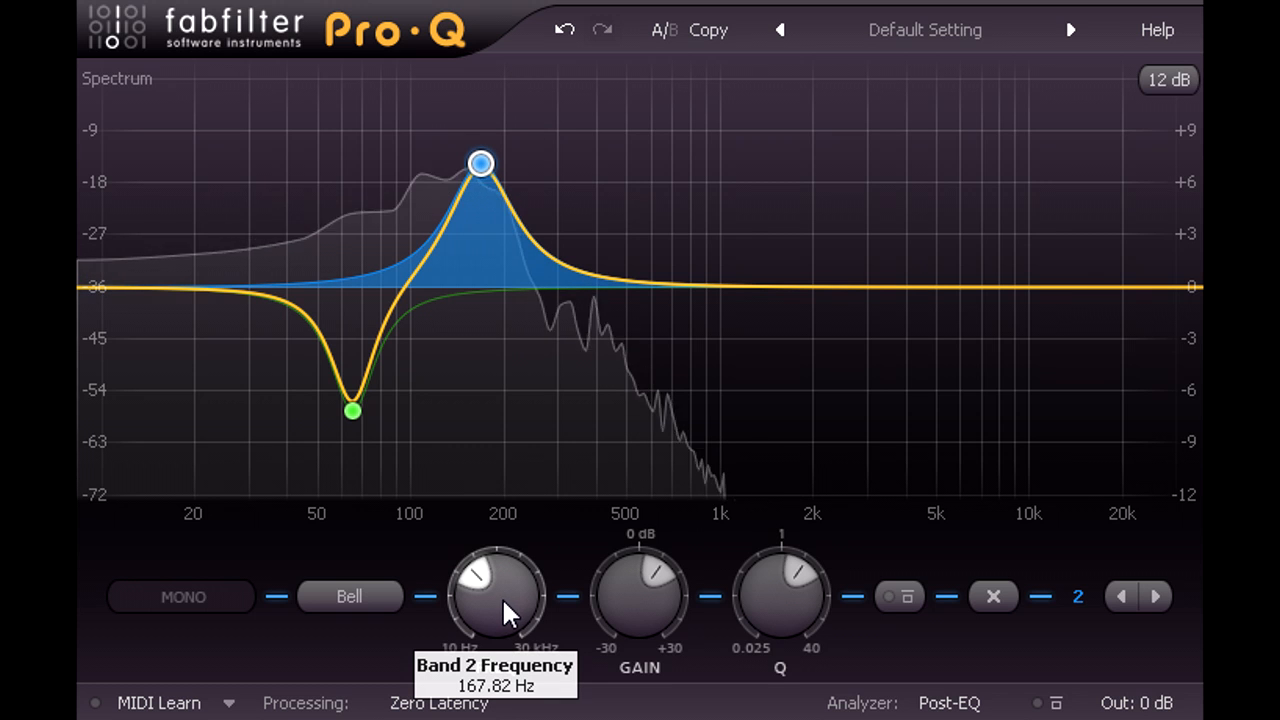
pyautogui.moveTo(502, 598); pyautogui.dragTo(502, 597)
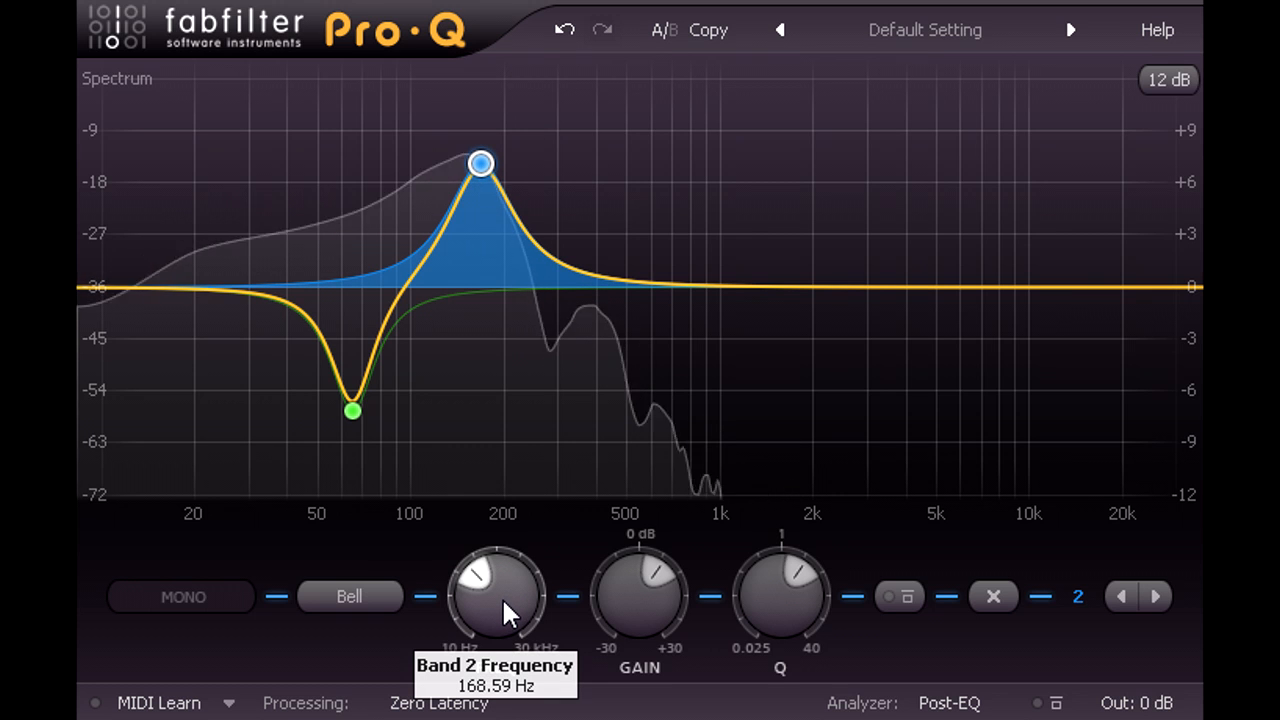
pyautogui.click(909, 597)
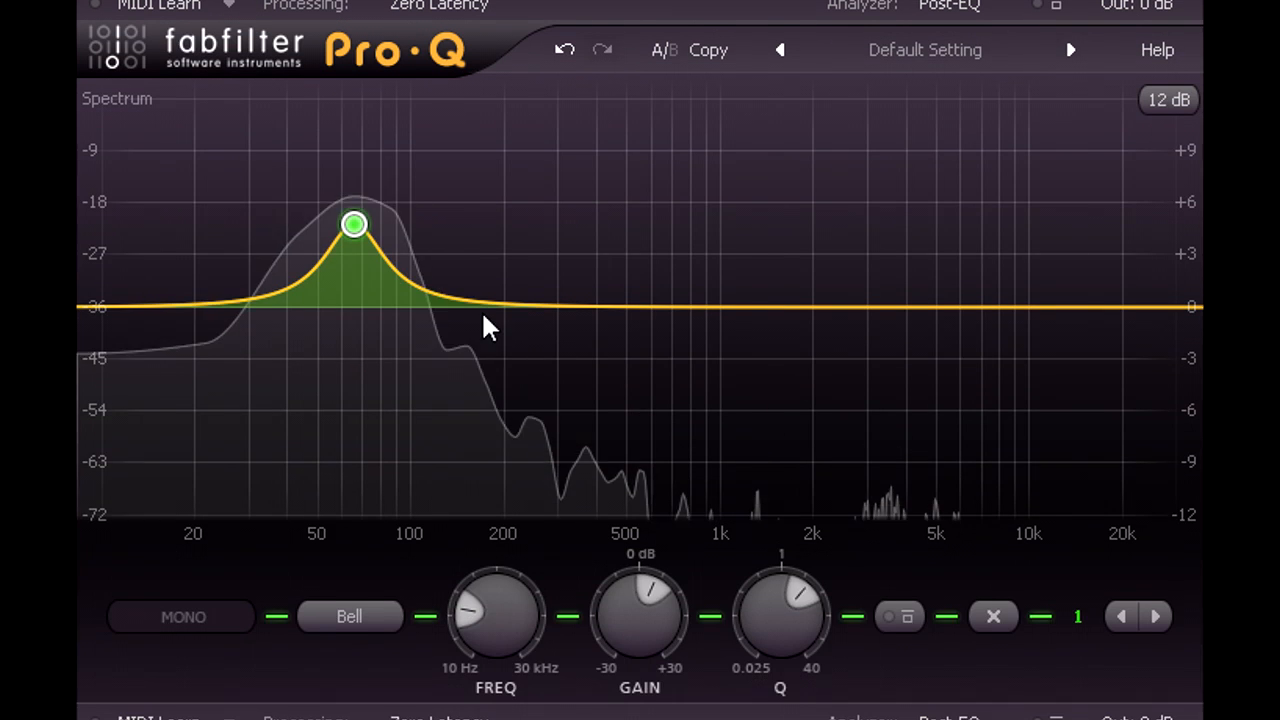
# On the first track's curve, add a narrow bell cut of about 7 dB near 173 Hz and a low-shelf cut of about 5 dB around 41 Hz.
pyautogui.moveTo(477, 306); pyautogui.dragTo(485, 413)
pyautogui.scroll(-5, 485, 413)
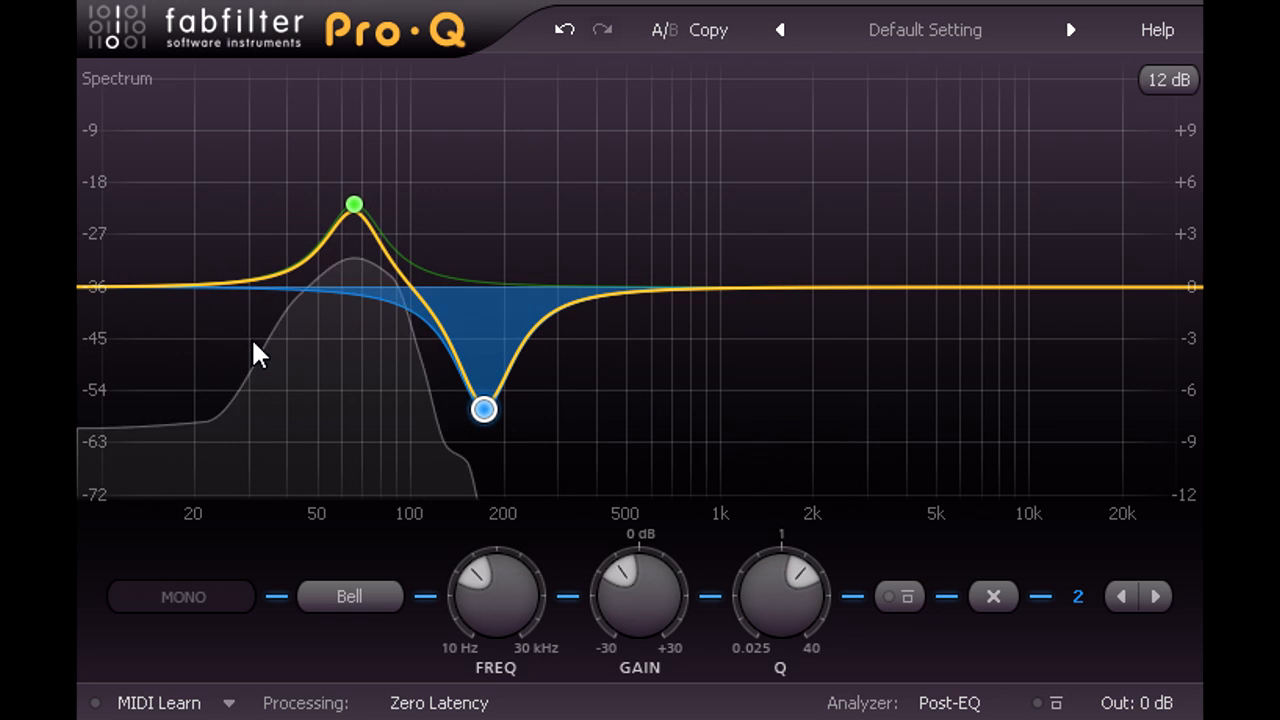
pyautogui.doubleClick(124, 287)
pyautogui.moveTo(120, 288); pyautogui.dragTo(290, 376)
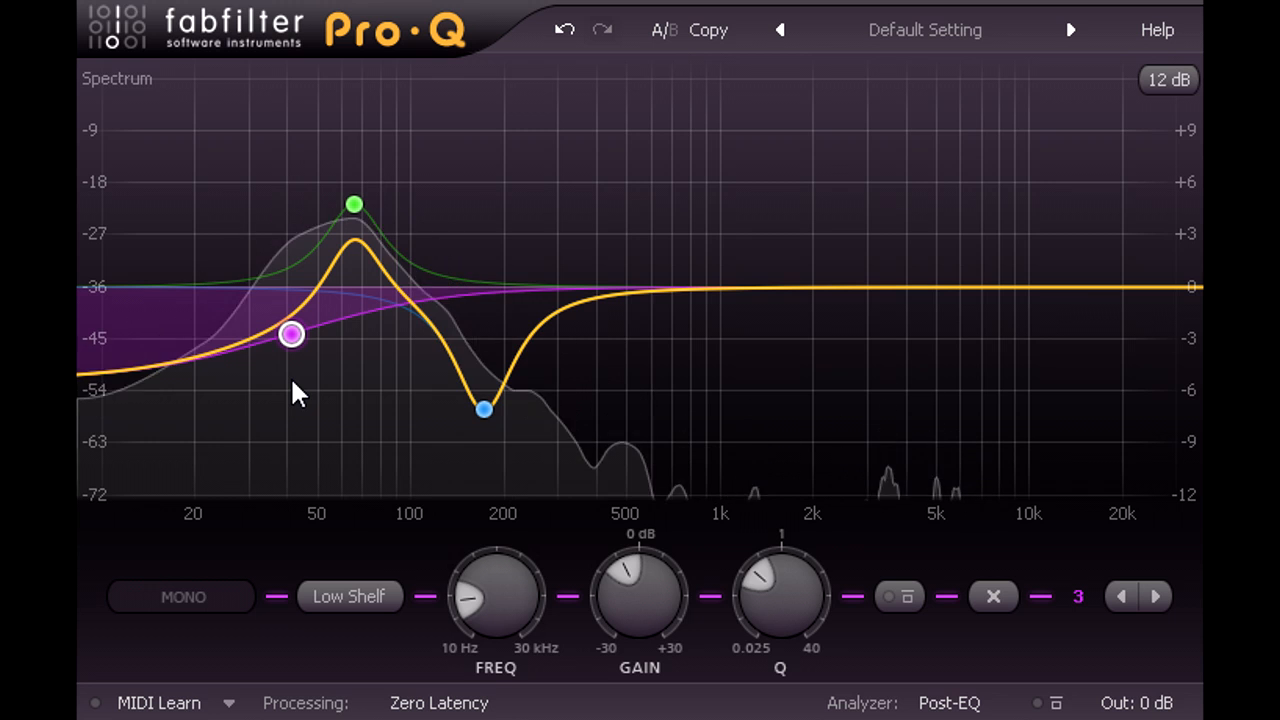
pyautogui.moveTo(777, 643); pyautogui.dragTo(776, 556)
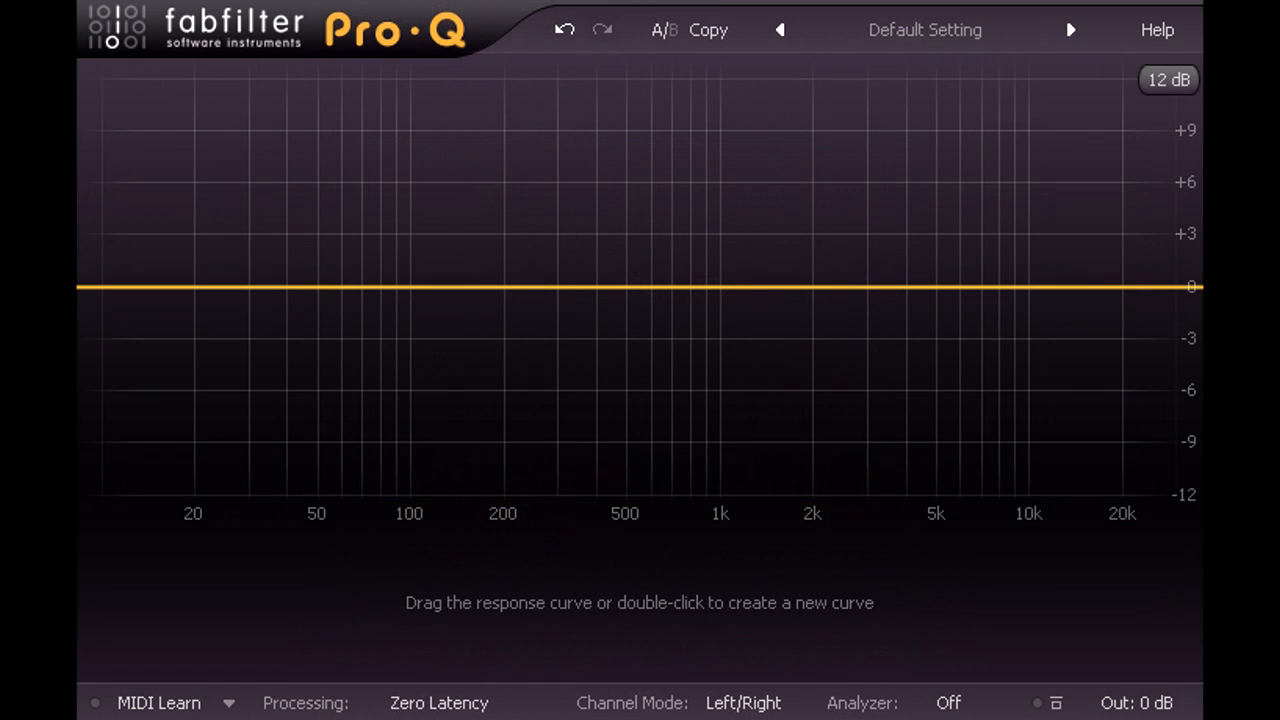
# Add a band at 100 Hz to the empty curve, change its shape to Low Cut and raise its frequency to about 180 Hz.
pyautogui.moveTo(411, 288); pyautogui.dragTo(412, 385)
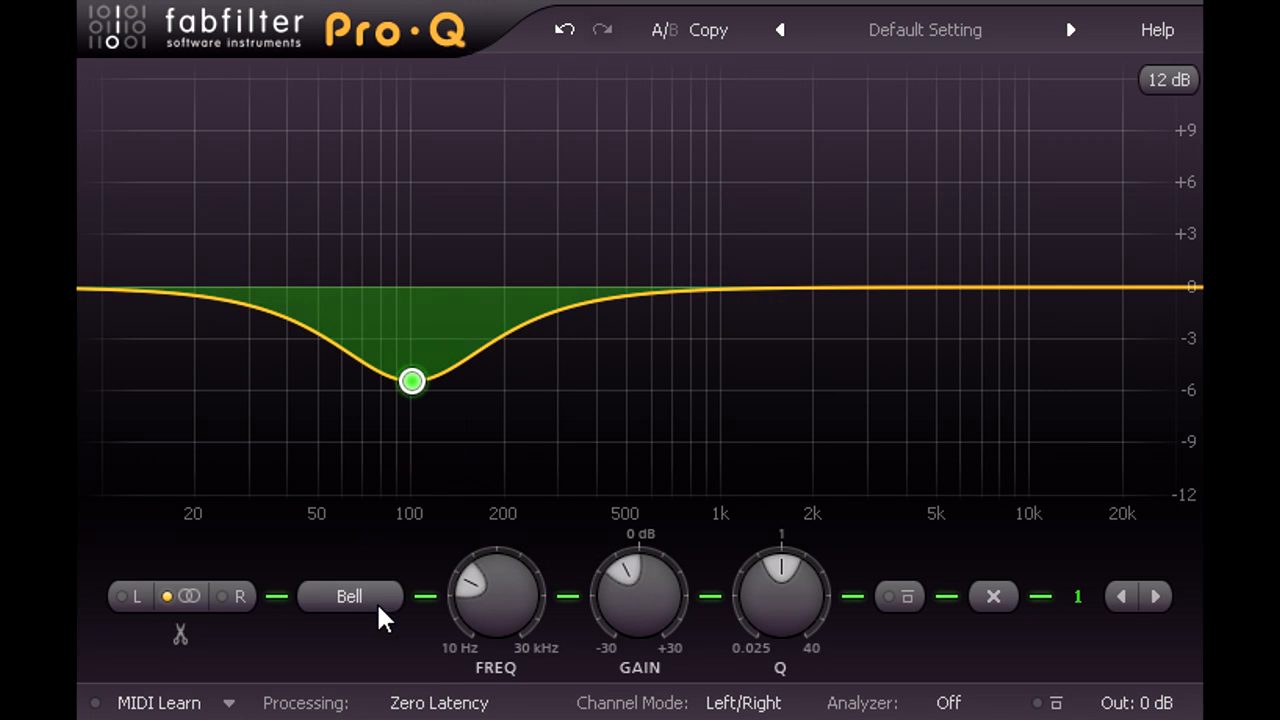
pyautogui.click(345, 598)
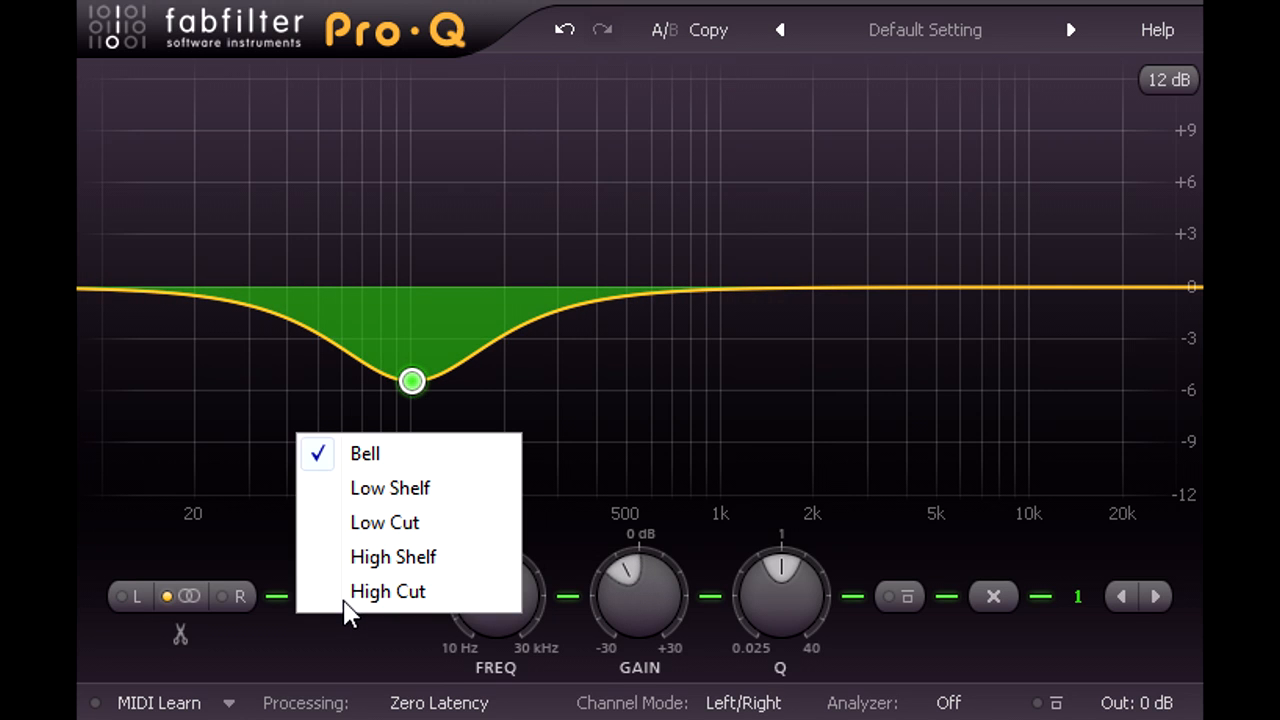
pyautogui.click(462, 535)
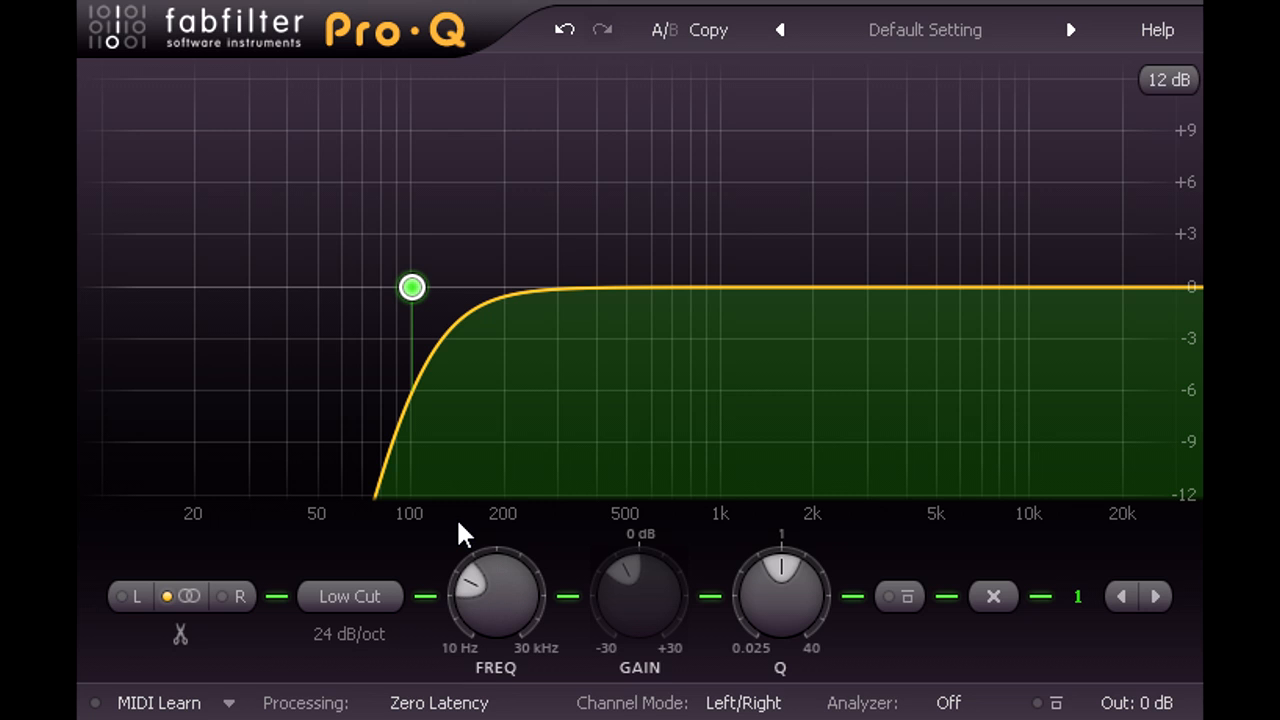
pyautogui.moveTo(519, 601); pyautogui.dragTo(511, 518)
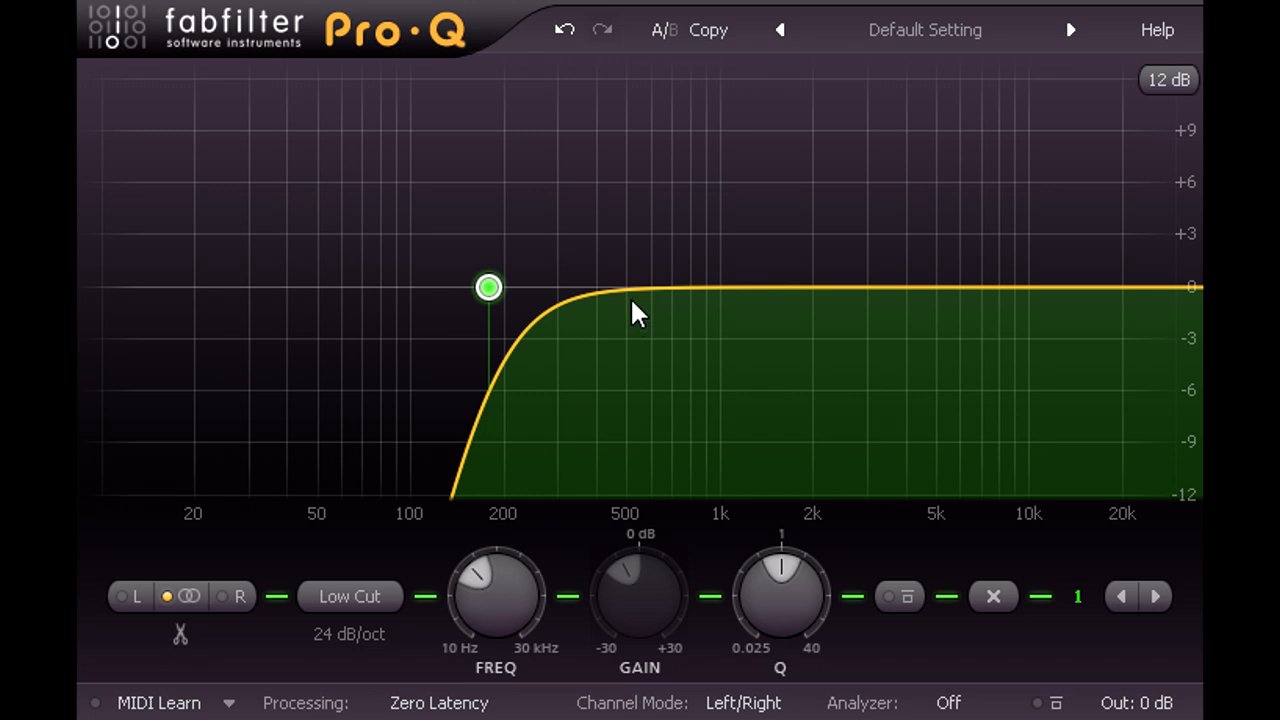
# Try a bell boost of 3.88 dB at 411.68 Hz above the low cut, then delete that band.
pyautogui.moveTo(628, 288); pyautogui.dragTo(610, 221)
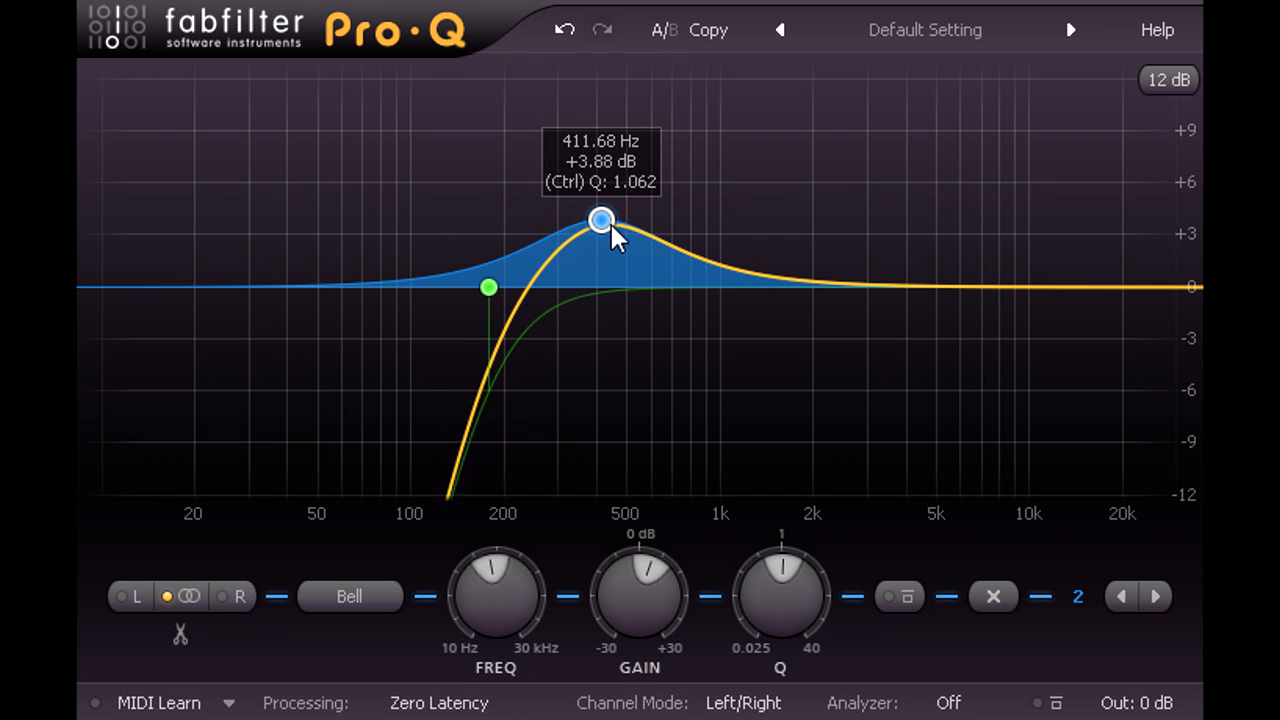
pyautogui.click(993, 598)
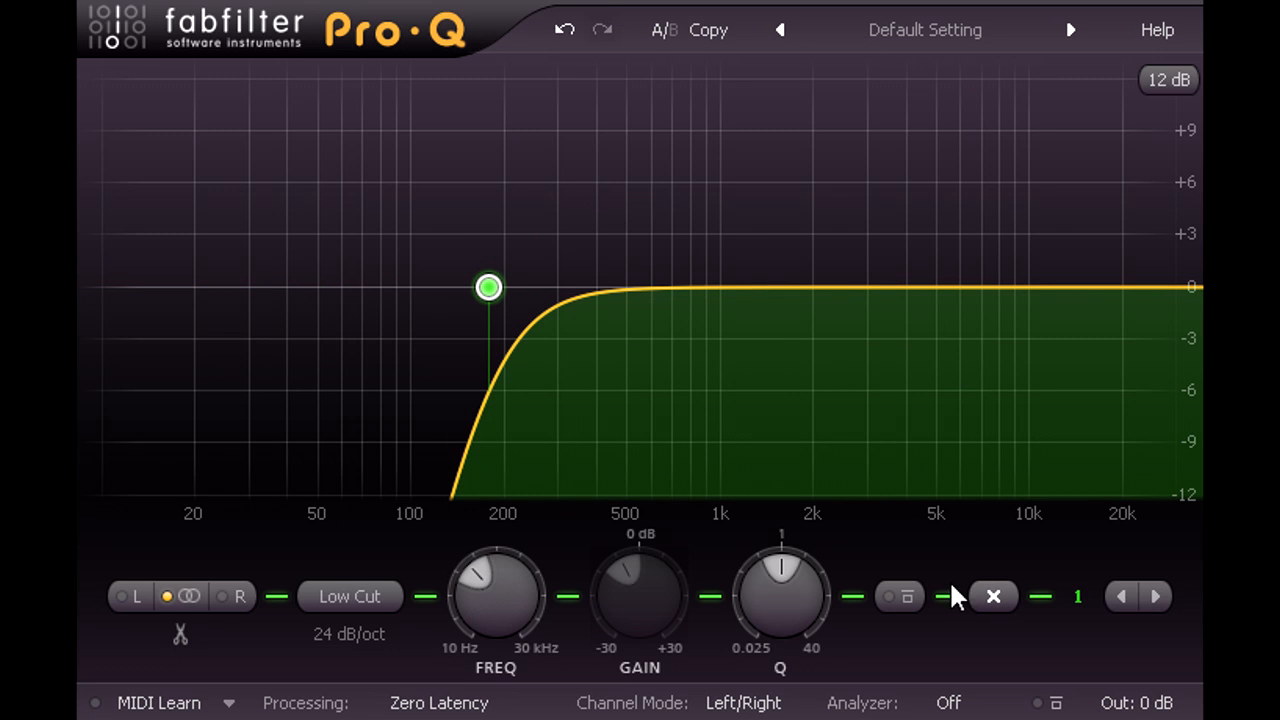
# Set the spectrum analyzer to Post-EQ and add a wide bell cut of about 2.3 dB near 3 kHz.
pyautogui.click(945, 703)
pyautogui.click(945, 705)
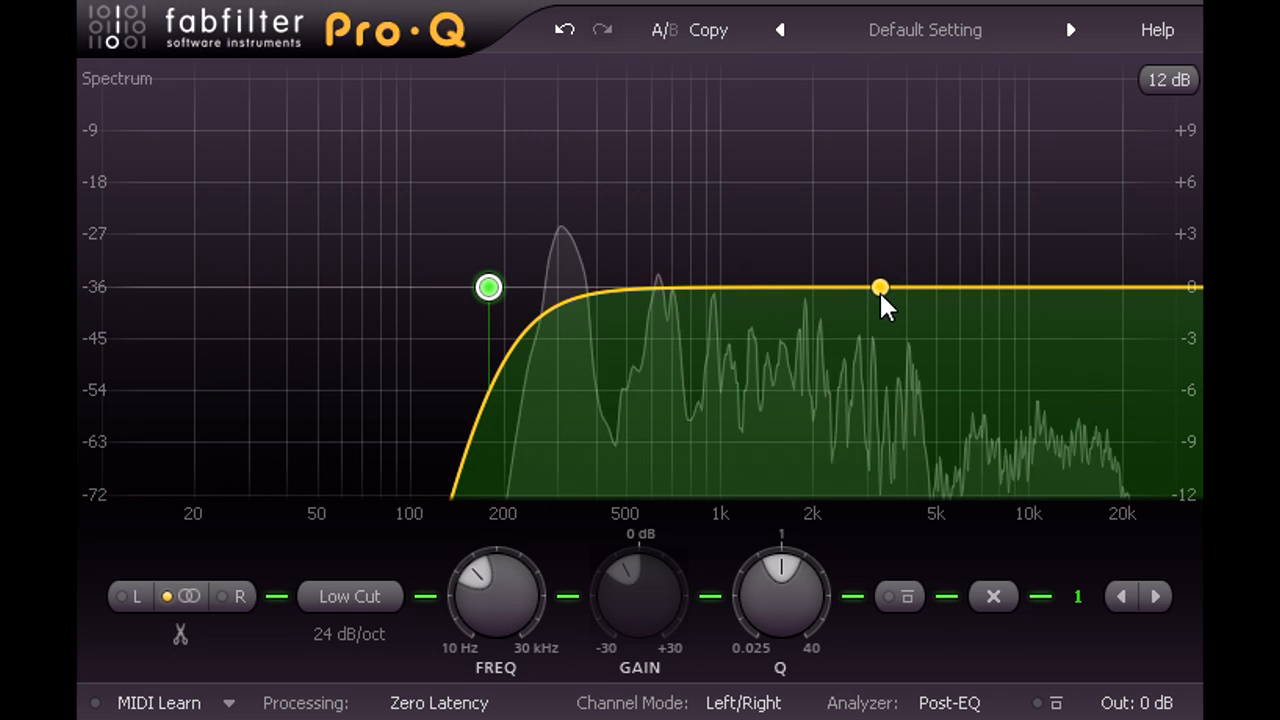
pyautogui.moveTo(887, 284); pyautogui.dragTo(868, 324)
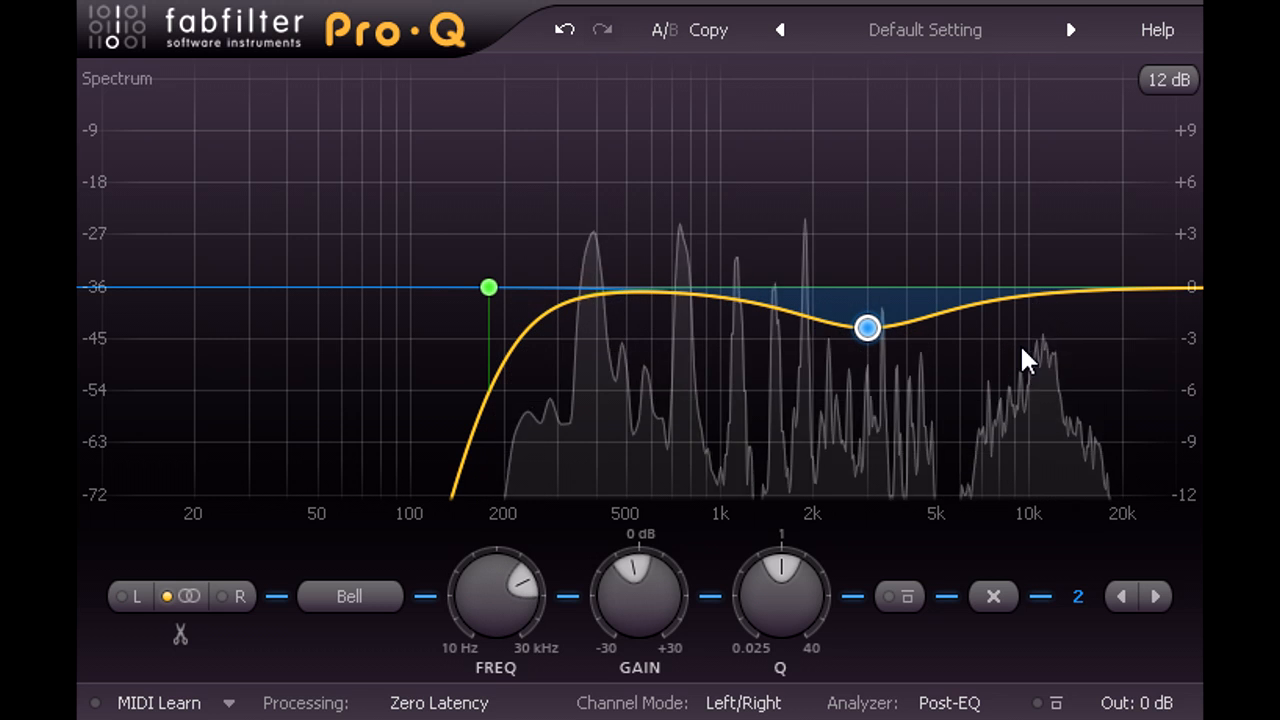
# Add a third band cutting the high peak around 11 kHz and narrow it with a higher Q.
pyautogui.doubleClick(992, 314)
pyautogui.moveTo(992, 314); pyautogui.dragTo(1030, 368)
pyautogui.moveTo(766, 229); pyautogui.dragTo(1045, 375)
pyautogui.moveTo(784, 597); pyautogui.dragTo(788, 548)
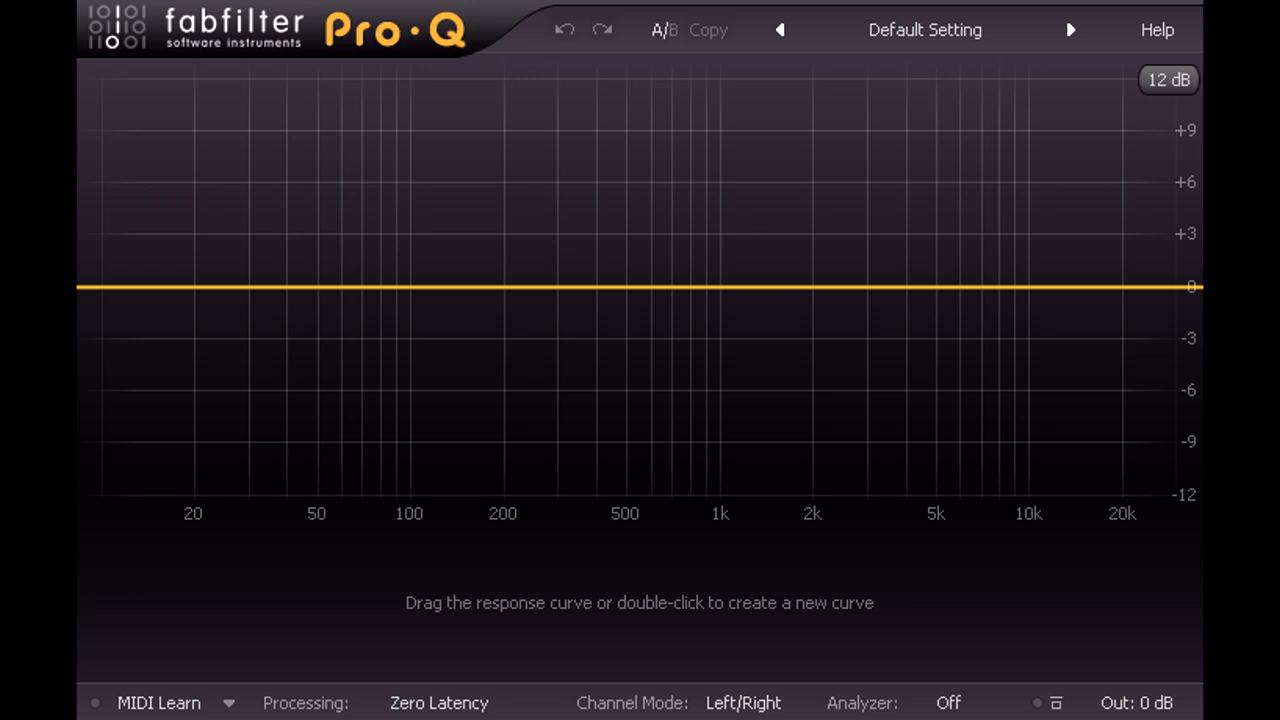
# Set the analyzer to Pre-EQ and add a steeper low-shelf cut of about 3.6 dB around 1.1 kHz.
pyautogui.click(955, 703)
pyautogui.click(1041, 662)
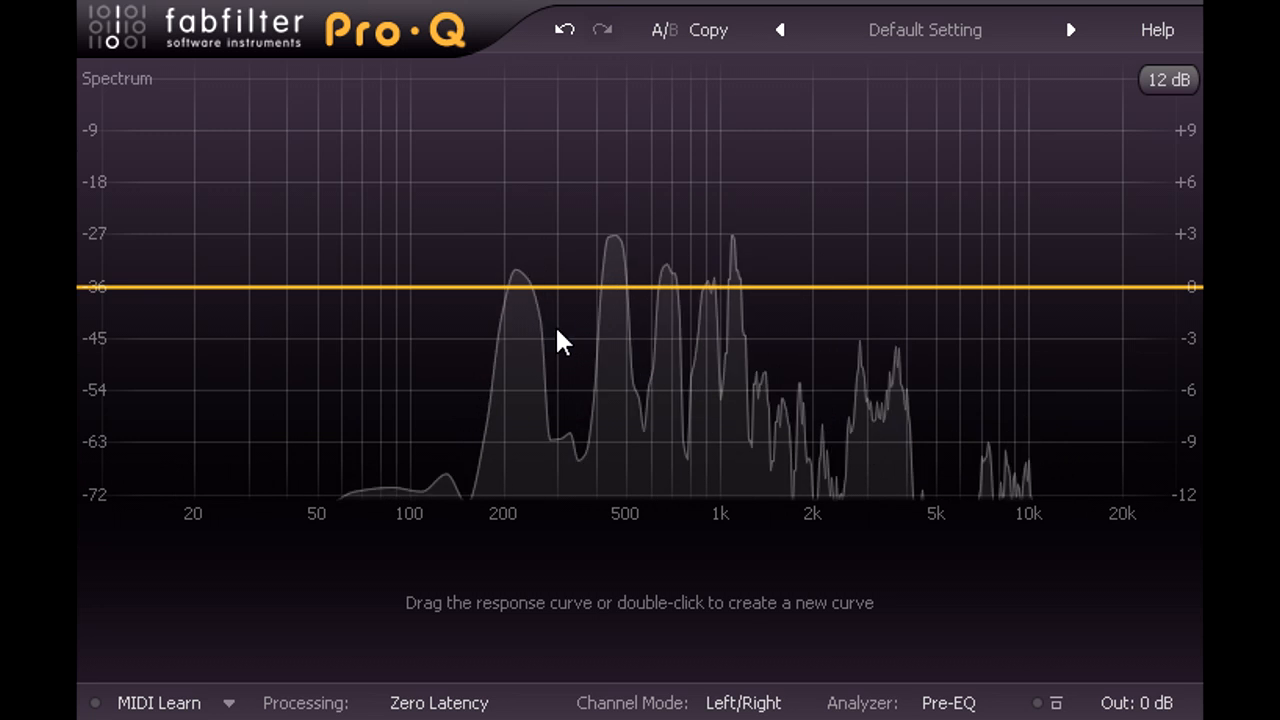
pyautogui.moveTo(154, 288); pyautogui.dragTo(738, 345)
pyautogui.moveTo(800, 590); pyautogui.dragTo(798, 518)
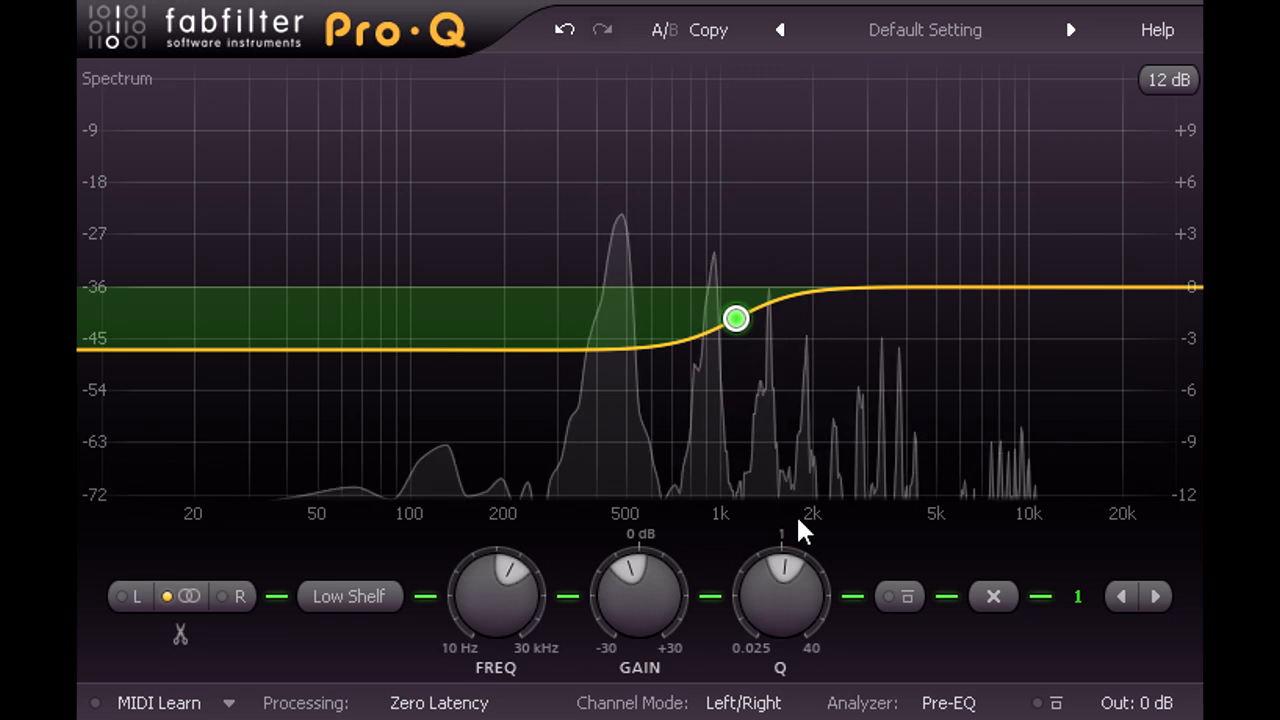
# Add a second band near 130 Hz, change its shape to Low Cut and raise its frequency slightly.
pyautogui.moveTo(503, 350); pyautogui.dragTo(446, 377)
pyautogui.click(368, 598)
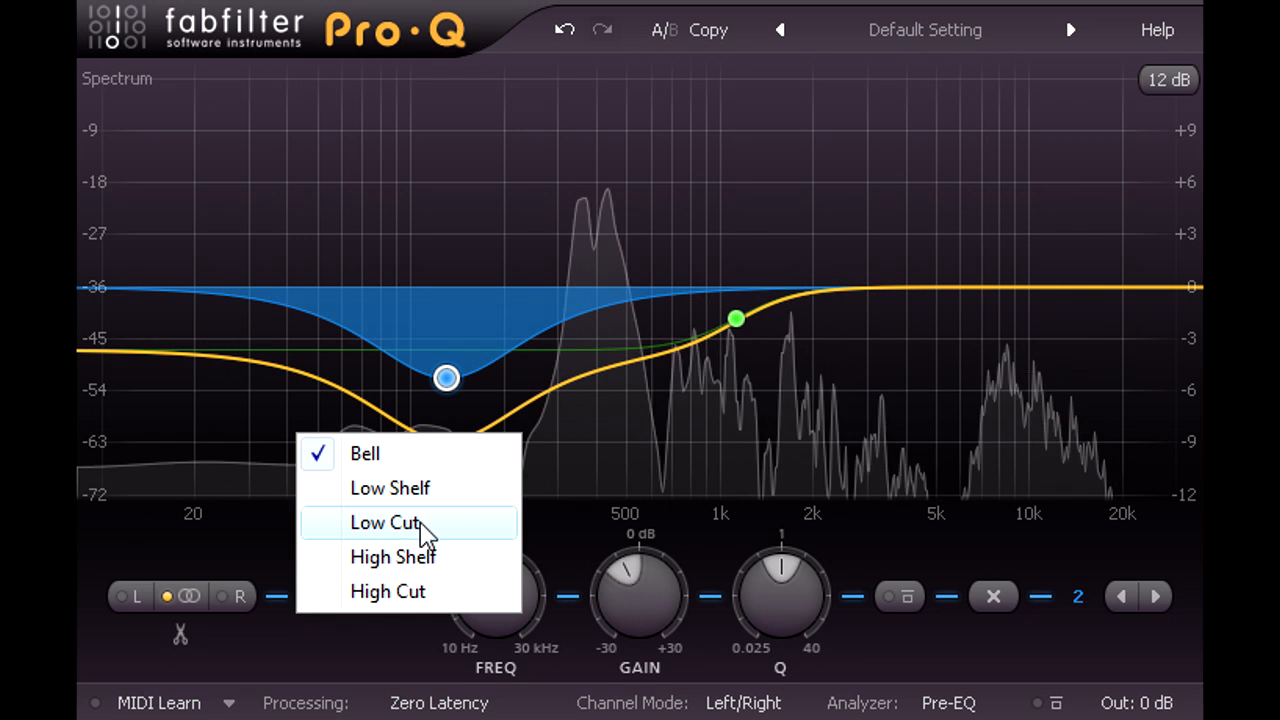
pyautogui.click(461, 525)
pyautogui.moveTo(502, 603); pyautogui.dragTo(511, 589)
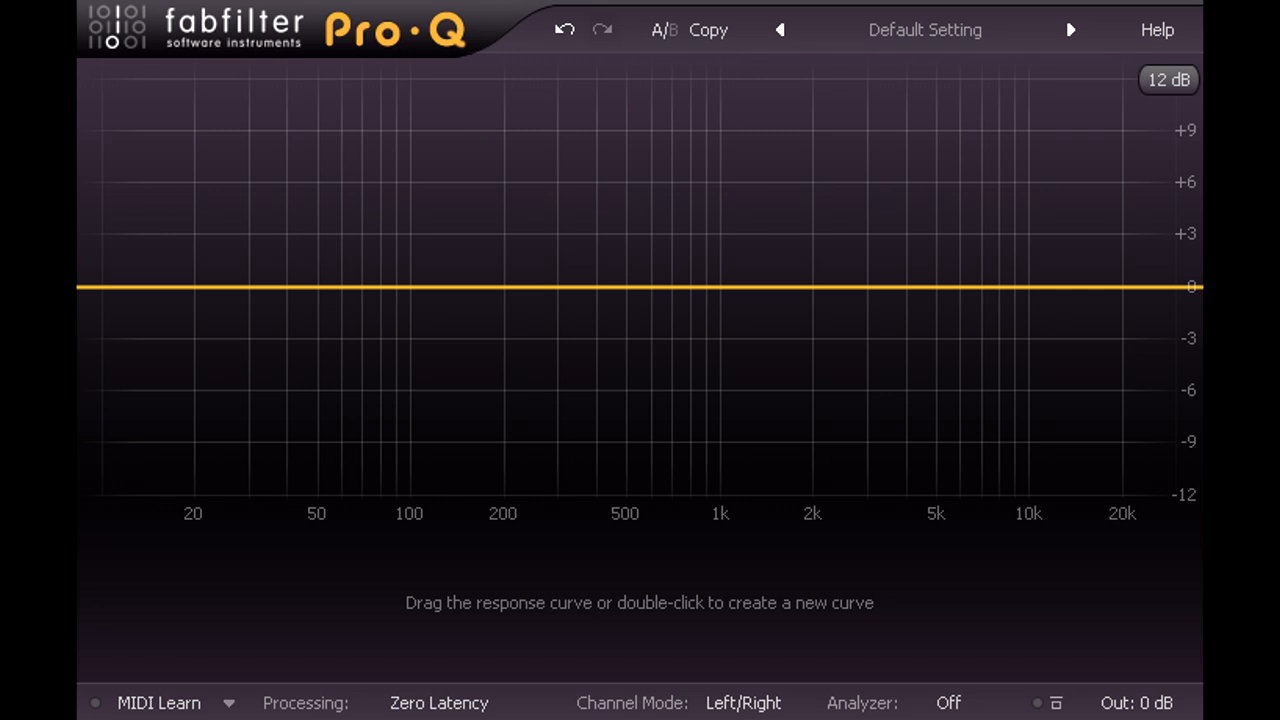
# Add a Low Cut band at 50 Hz to the empty curve, raise its Q for resonance and move it up to about 112 Hz.
pyautogui.moveTo(317, 290); pyautogui.dragTo(317, 420)
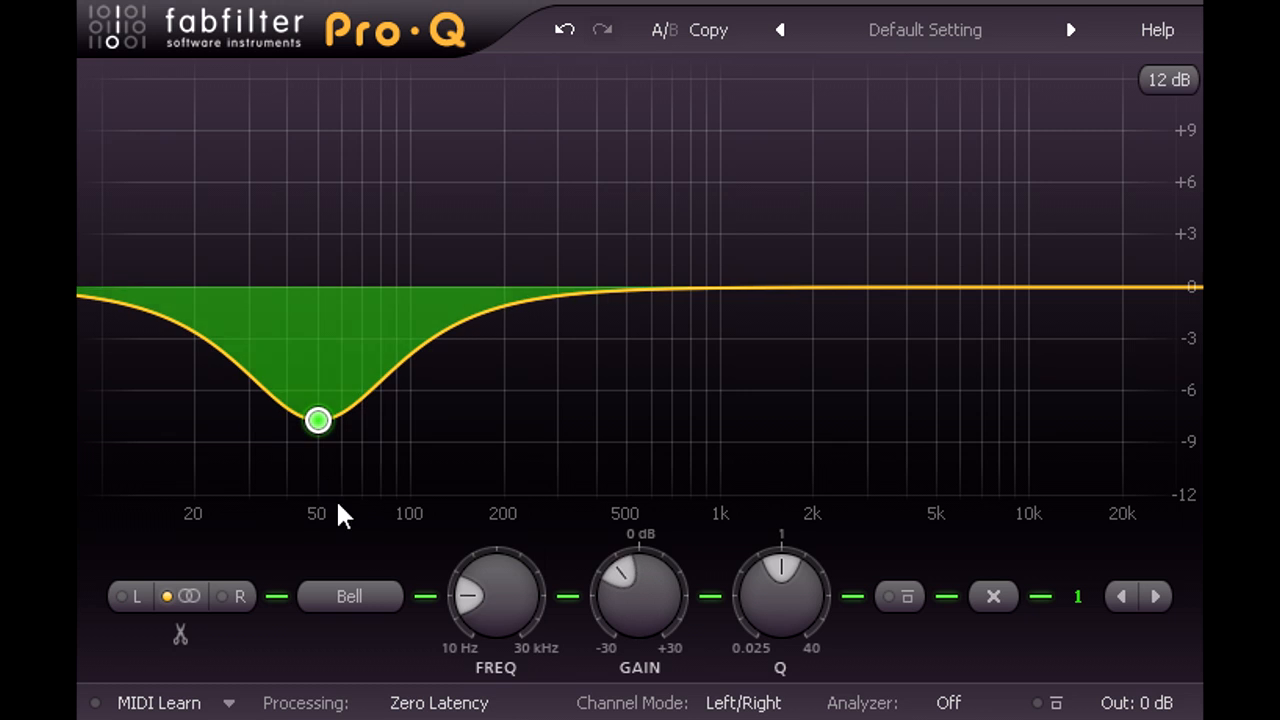
pyautogui.click(364, 608)
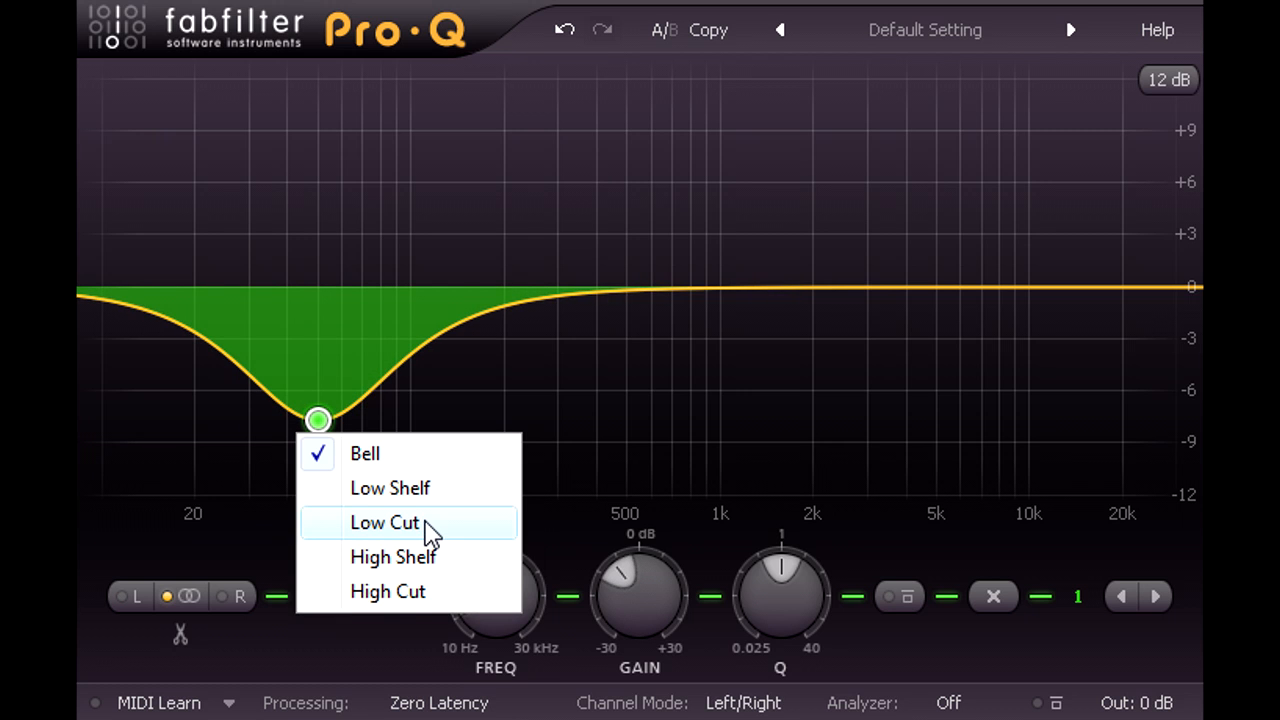
pyautogui.click(430, 528)
pyautogui.moveTo(788, 608); pyautogui.dragTo(791, 521)
pyautogui.moveTo(527, 588); pyautogui.dragTo(538, 525)
pyautogui.moveTo(788, 608); pyautogui.dragTo(777, 580)
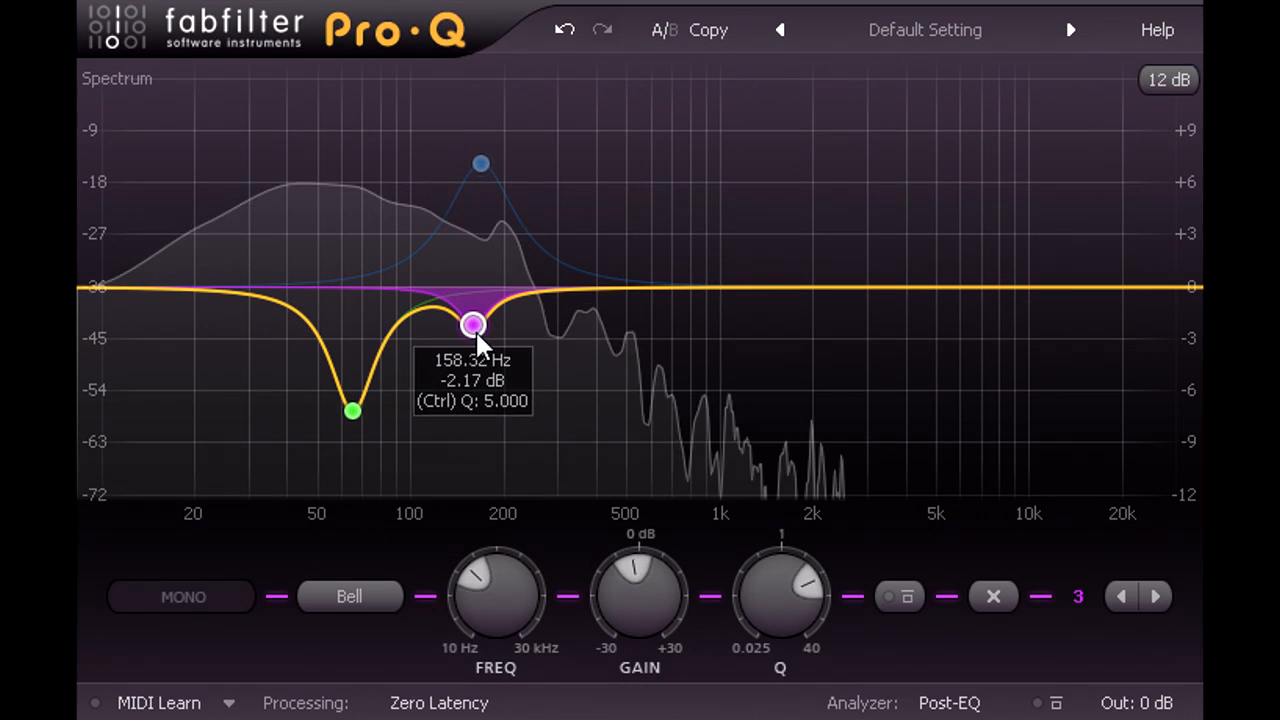
# Move the third band's cut to 109.04 Hz at -4.06 dB and tighten its Q to 5.42.
pyautogui.moveTo(475, 329); pyautogui.dragTo(426, 360)
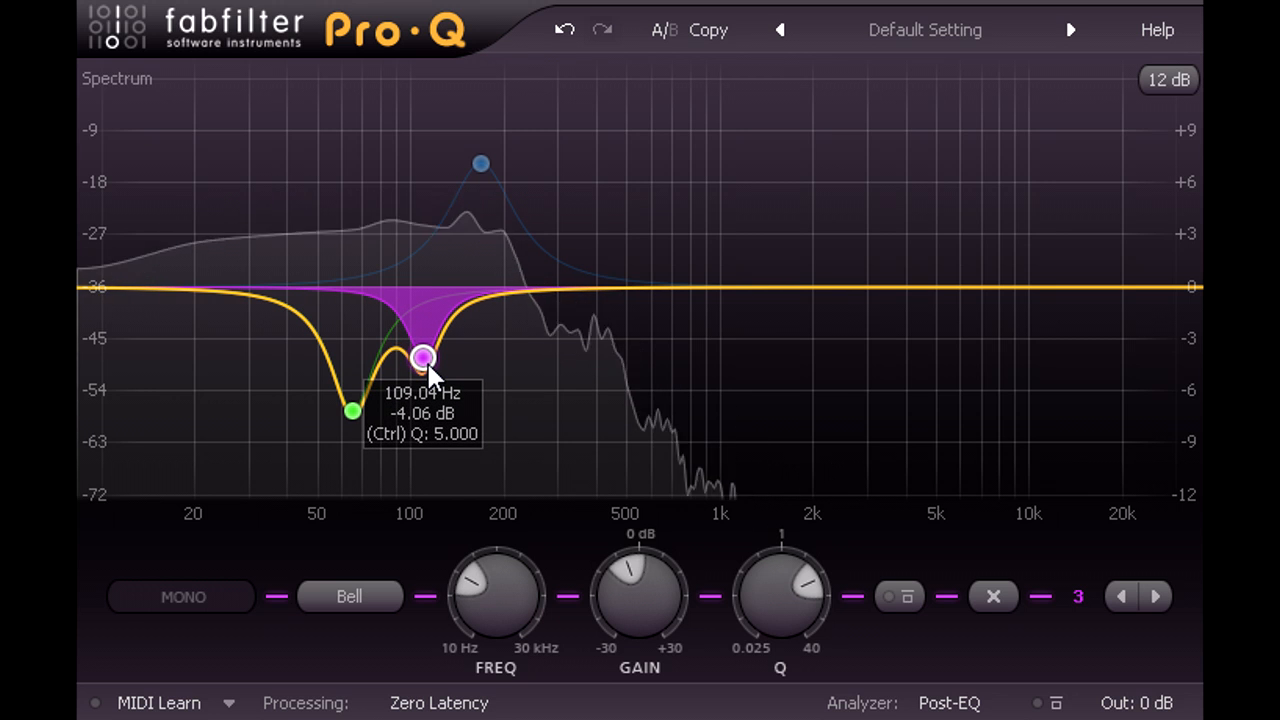
pyautogui.scroll(1, 426, 360)
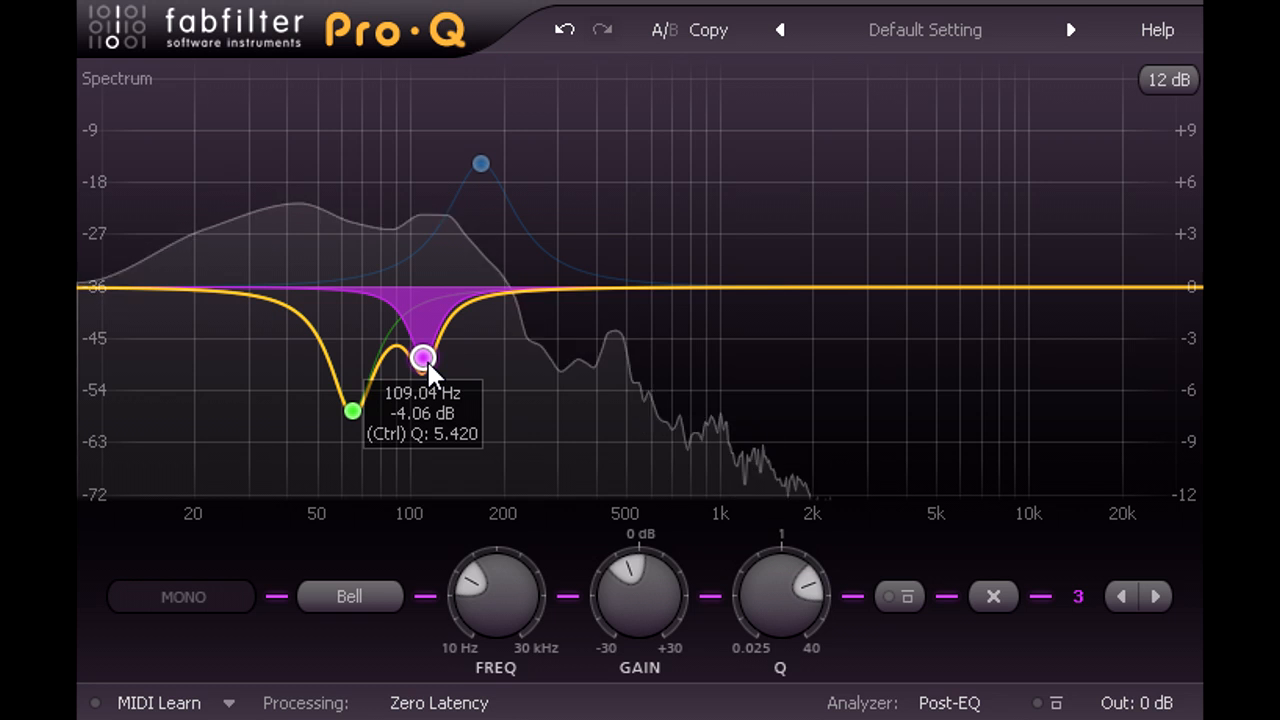
pyautogui.moveTo(487, 171)
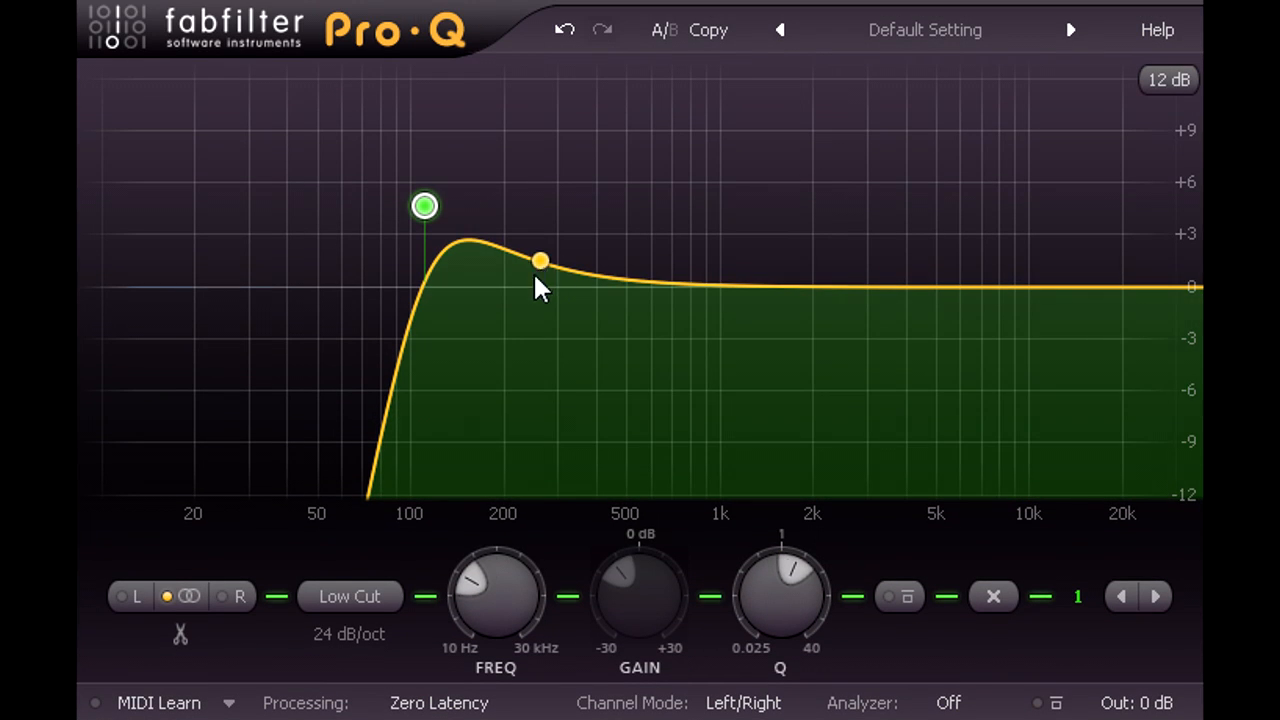
# Add a bell cut of 6.05 dB at 173.79 Hz with a Q of 1.6 beside the resonant low cut.
pyautogui.moveTo(538, 287); pyautogui.dragTo(491, 392)
pyautogui.scroll(2, 491, 392)
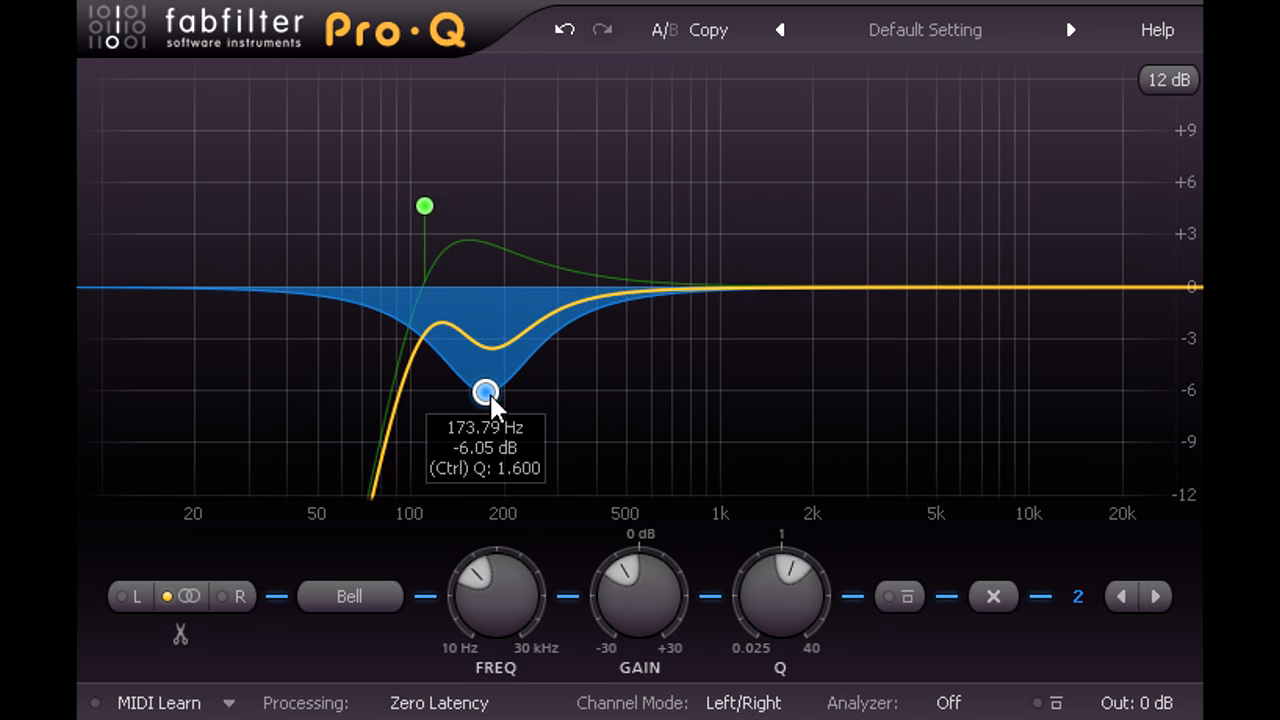
# Narrow the low-mid bell cut to a Q of 2.371 at 170.27 Hz and restrict it to the left channel.
pyautogui.scroll(3, 489, 392)
pyautogui.moveTo(507, 578); pyautogui.dragTo(509, 600)
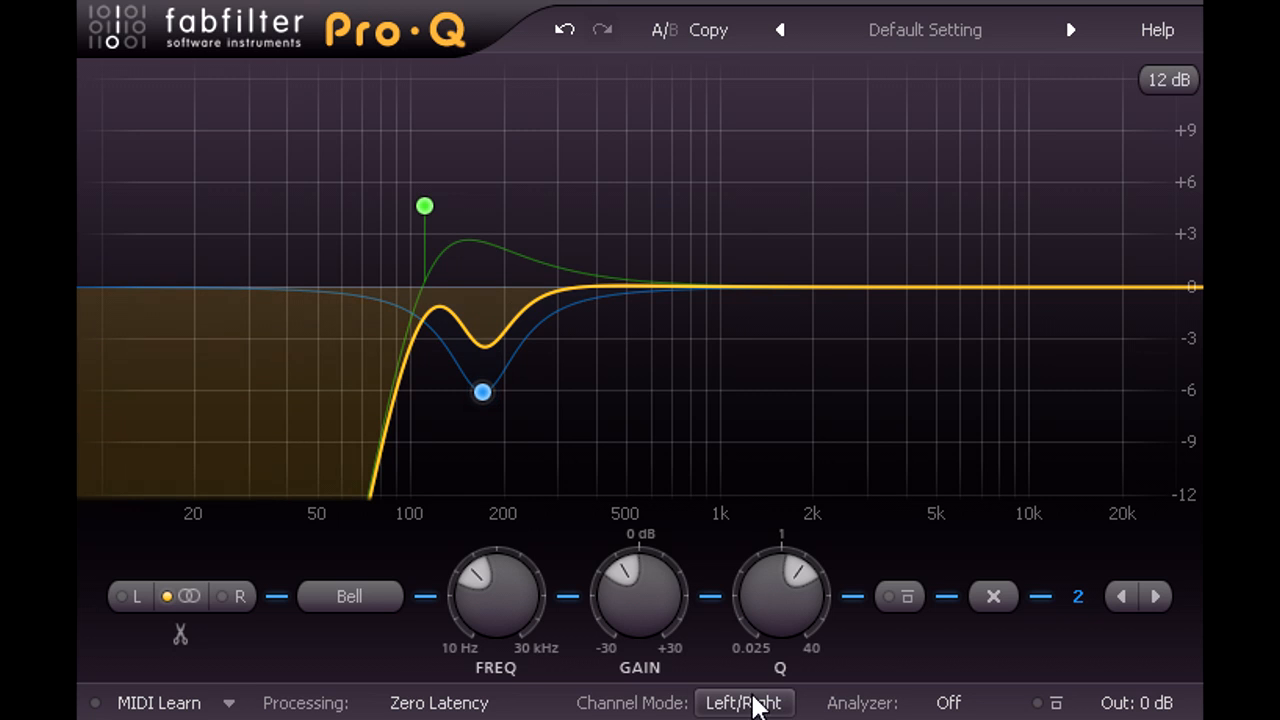
pyautogui.click(133, 602)
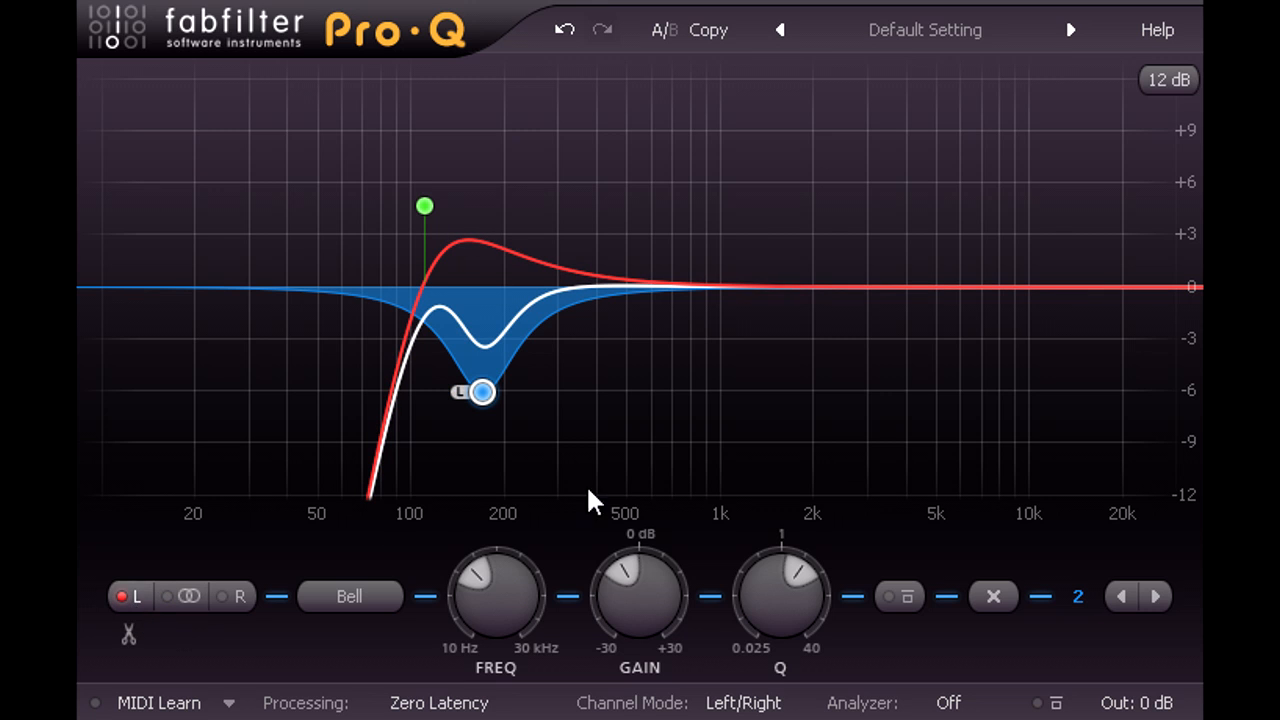
pyautogui.moveTo(482, 395)
# Switch the channel mode to Mid/Side so that the 170 Hz cut works on the mid signal only.
pyautogui.click(771, 705)
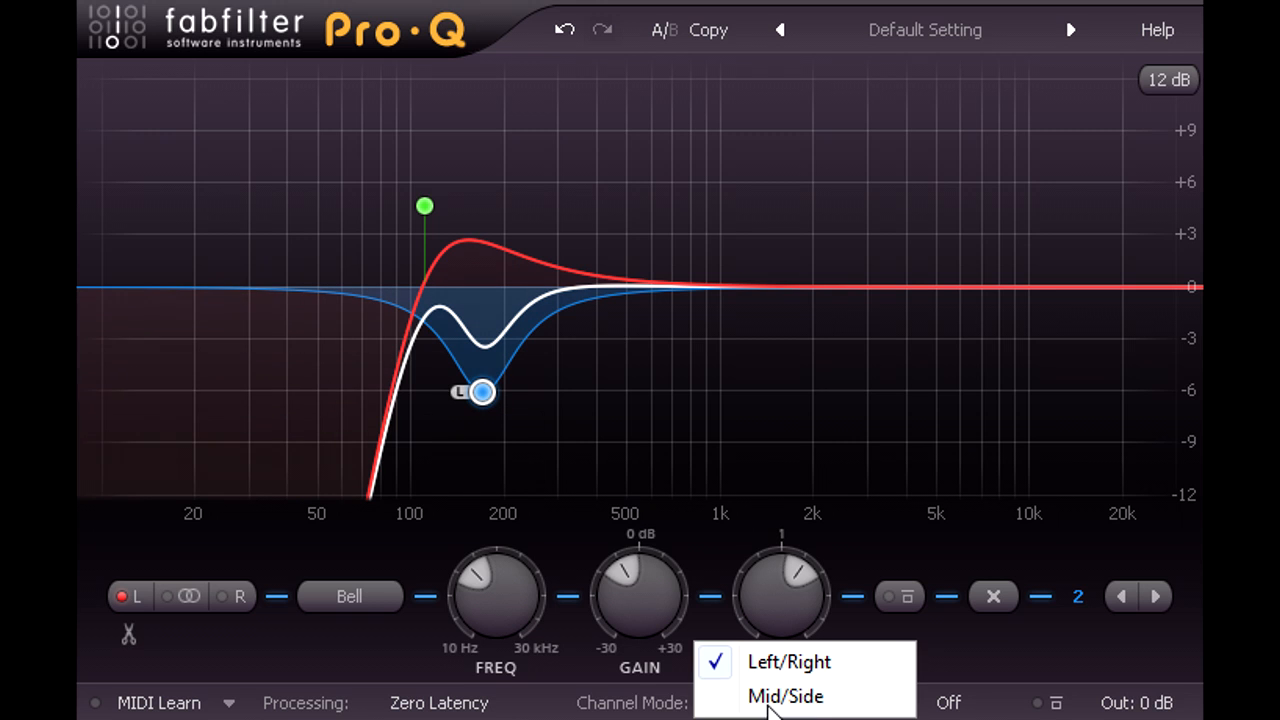
pyautogui.click(848, 697)
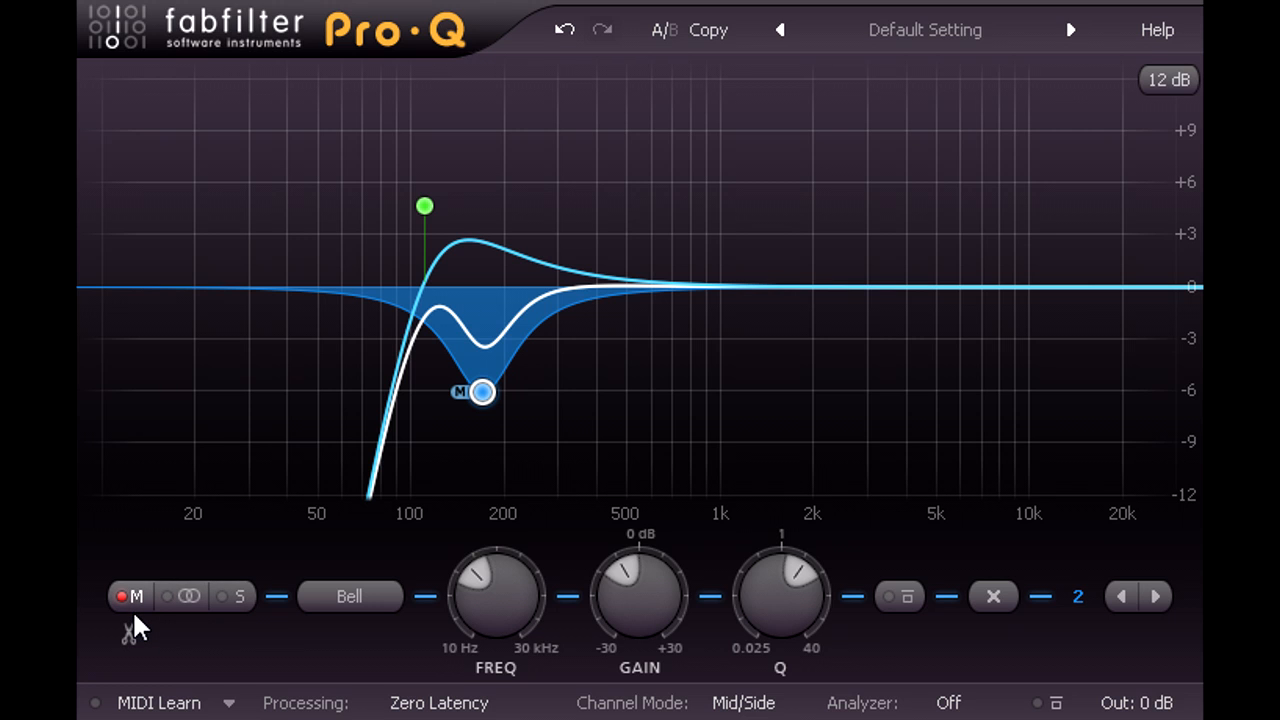
pyautogui.moveTo(483, 392)
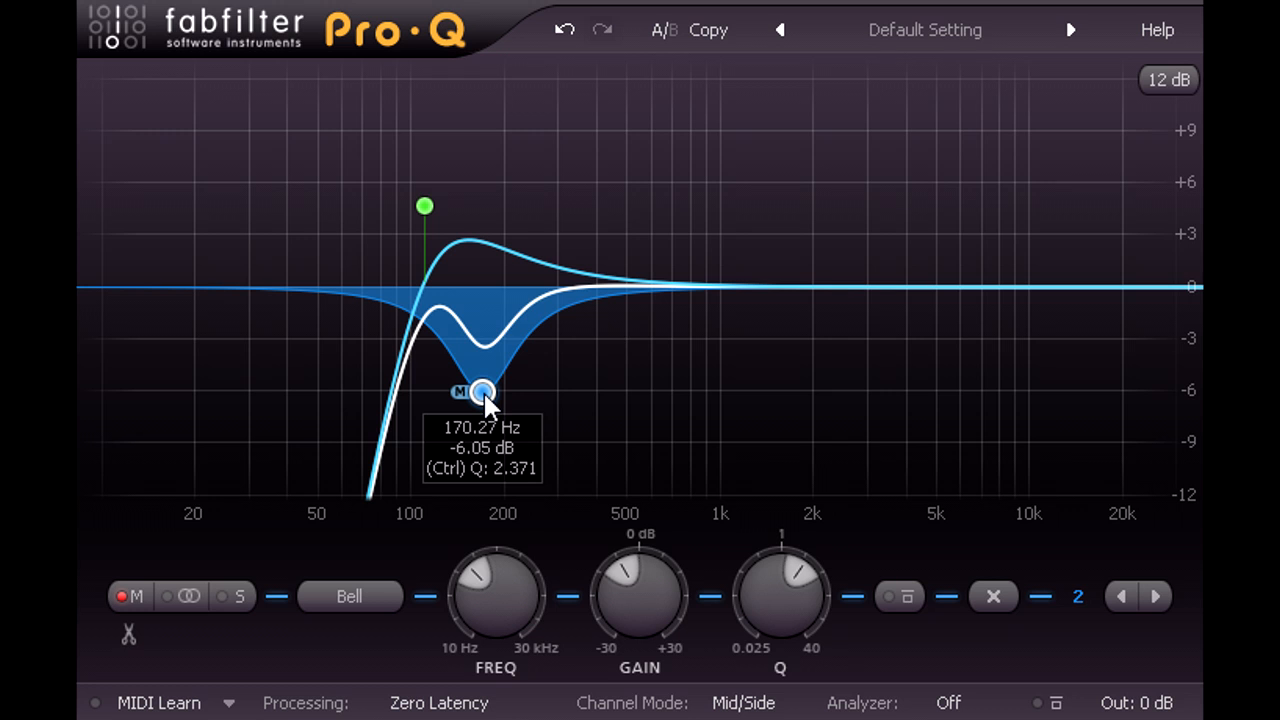
# Add a side-only bell boost of about 4 dB at 170.20 Hz with a Q of 1.664.
pyautogui.moveTo(544, 262); pyautogui.dragTo(468, 16)
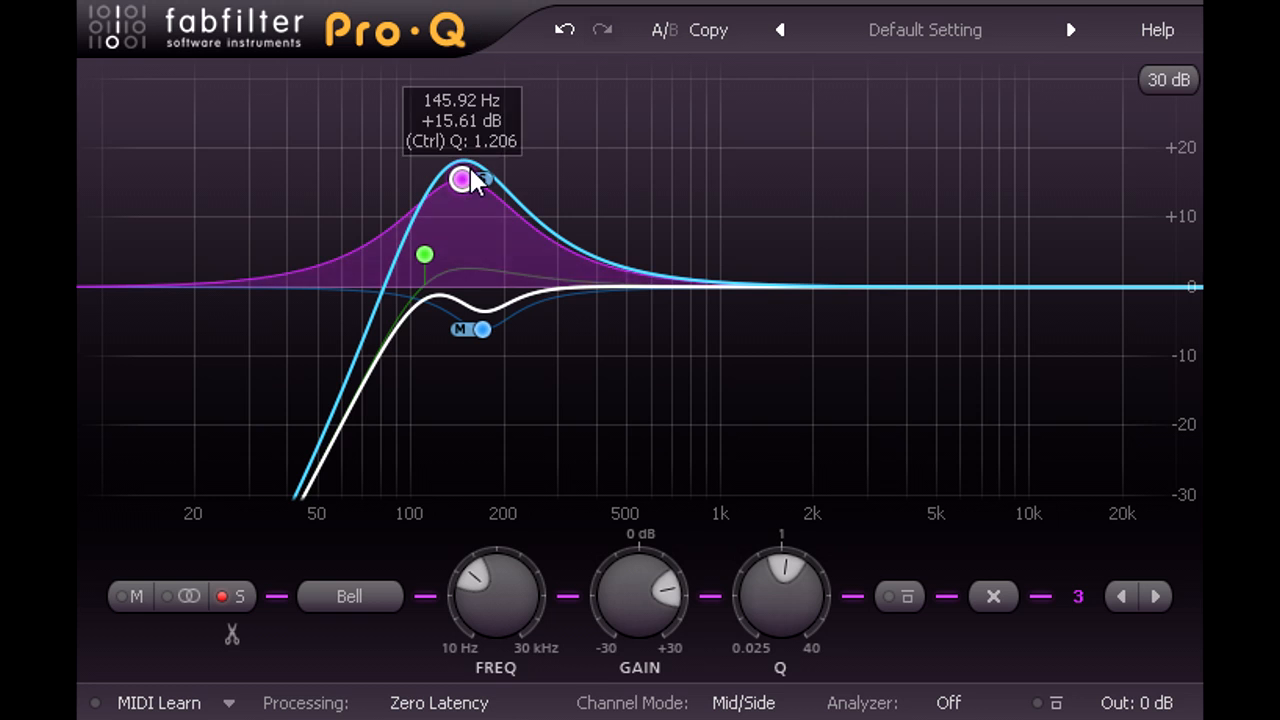
pyautogui.moveTo(634, 597); pyautogui.dragTo(640, 686)
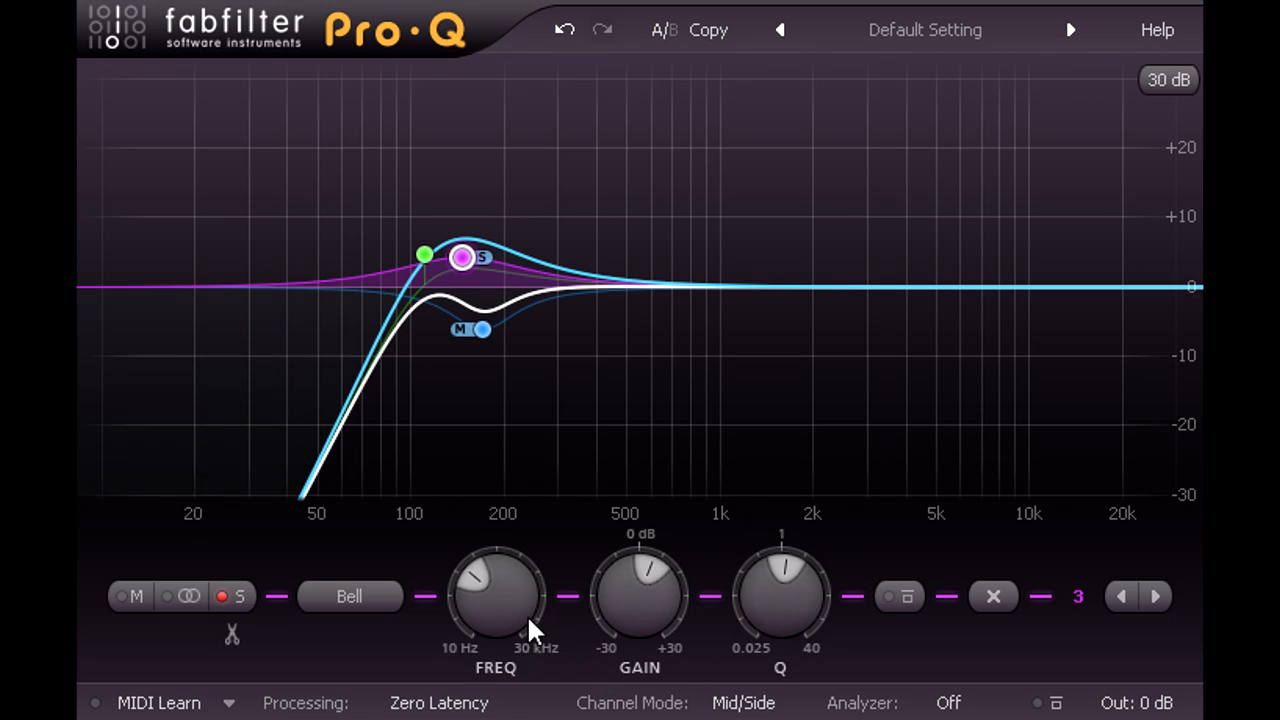
pyautogui.moveTo(516, 602); pyautogui.dragTo(514, 579)
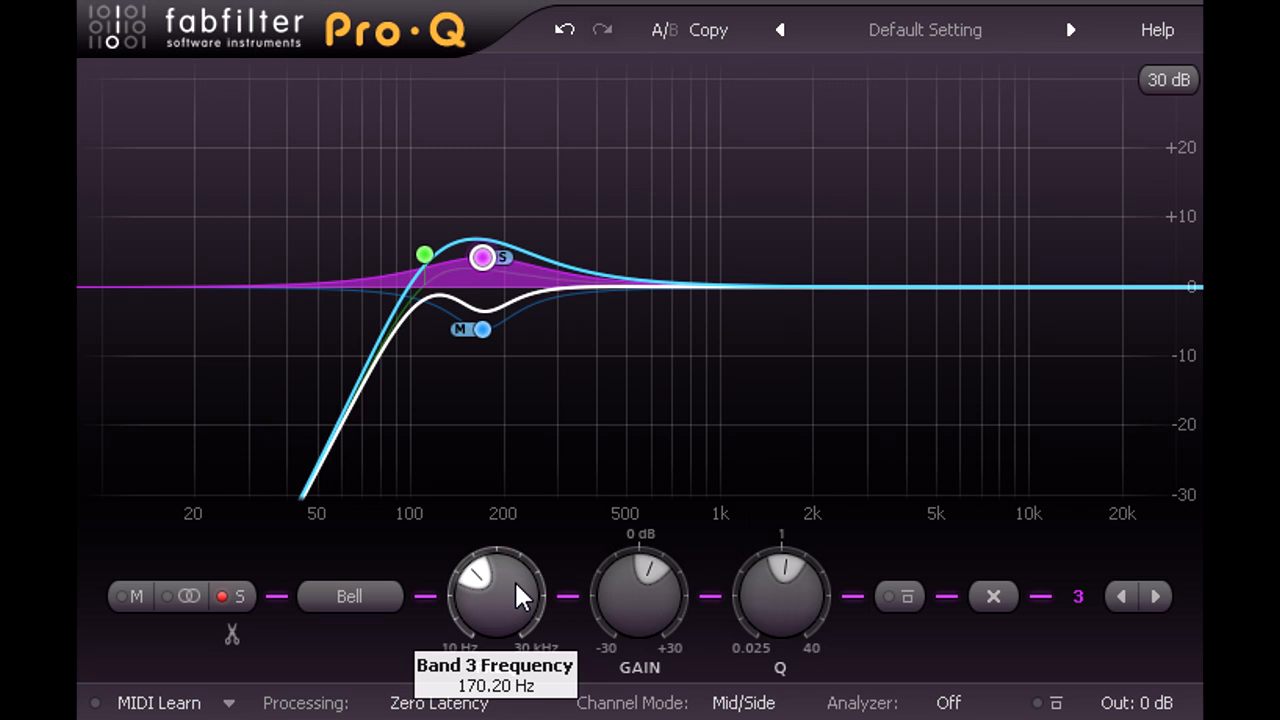
pyautogui.moveTo(777, 610); pyautogui.dragTo(777, 576)
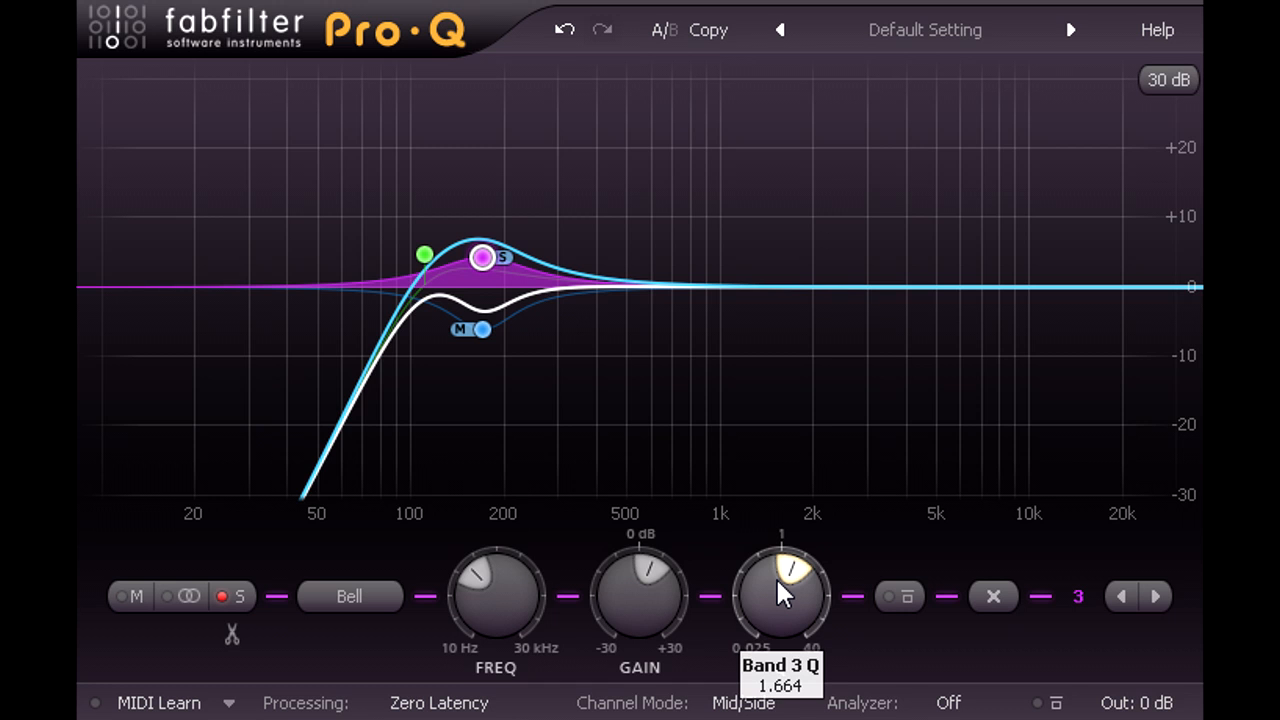
# Add a fourth band at 4648.5 Hz, apply it to both mid and side and change its shape to High Cut.
pyautogui.moveTo(880, 287); pyautogui.dragTo(924, 409)
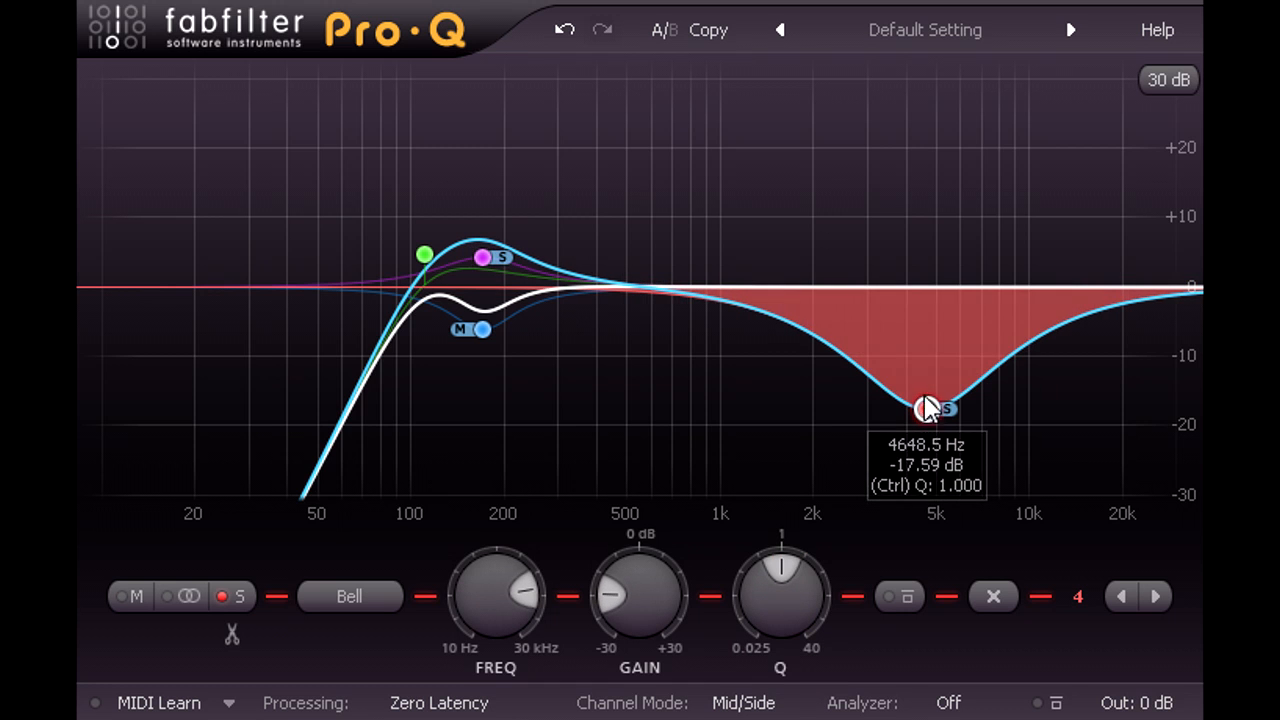
pyautogui.click(181, 592)
pyautogui.click(350, 596)
pyautogui.click(369, 591)
pyautogui.click(370, 591)
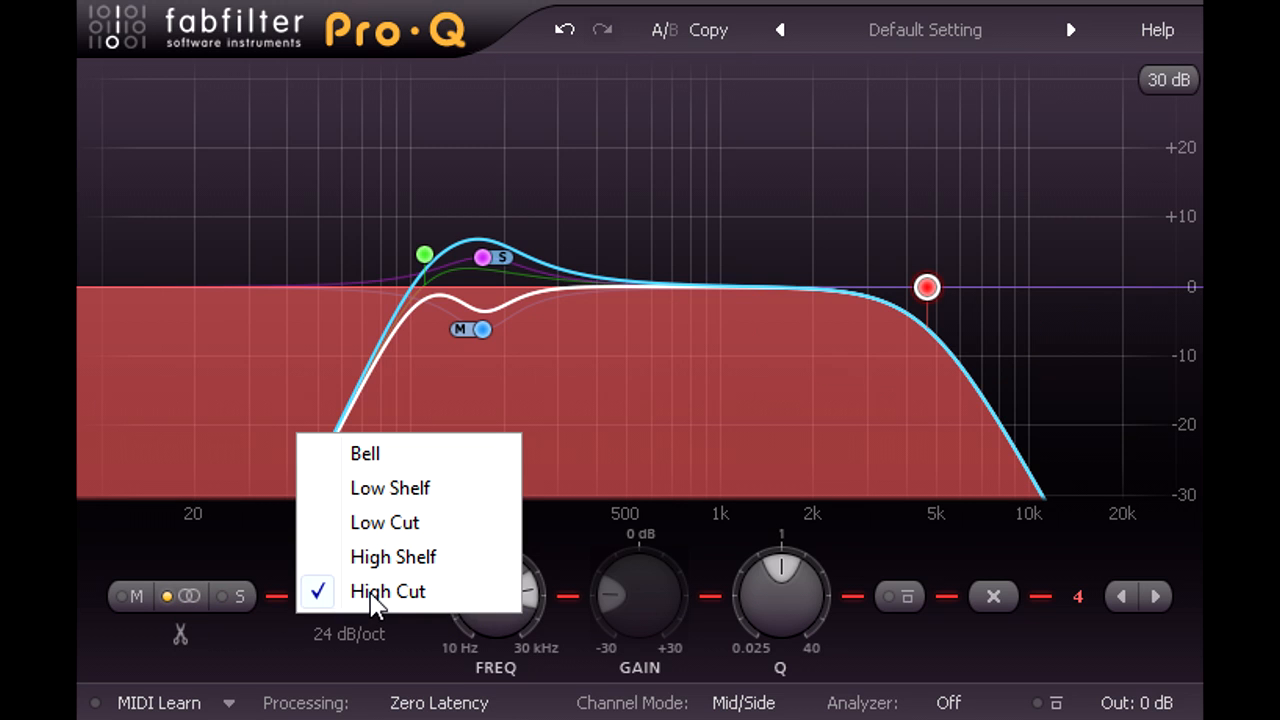
pyautogui.click(478, 592)
# Move the High Cut band up to about 8 kHz and set its Q to 1.574 for slight resonance.
pyautogui.moveTo(785, 605); pyautogui.dragTo(791, 458)
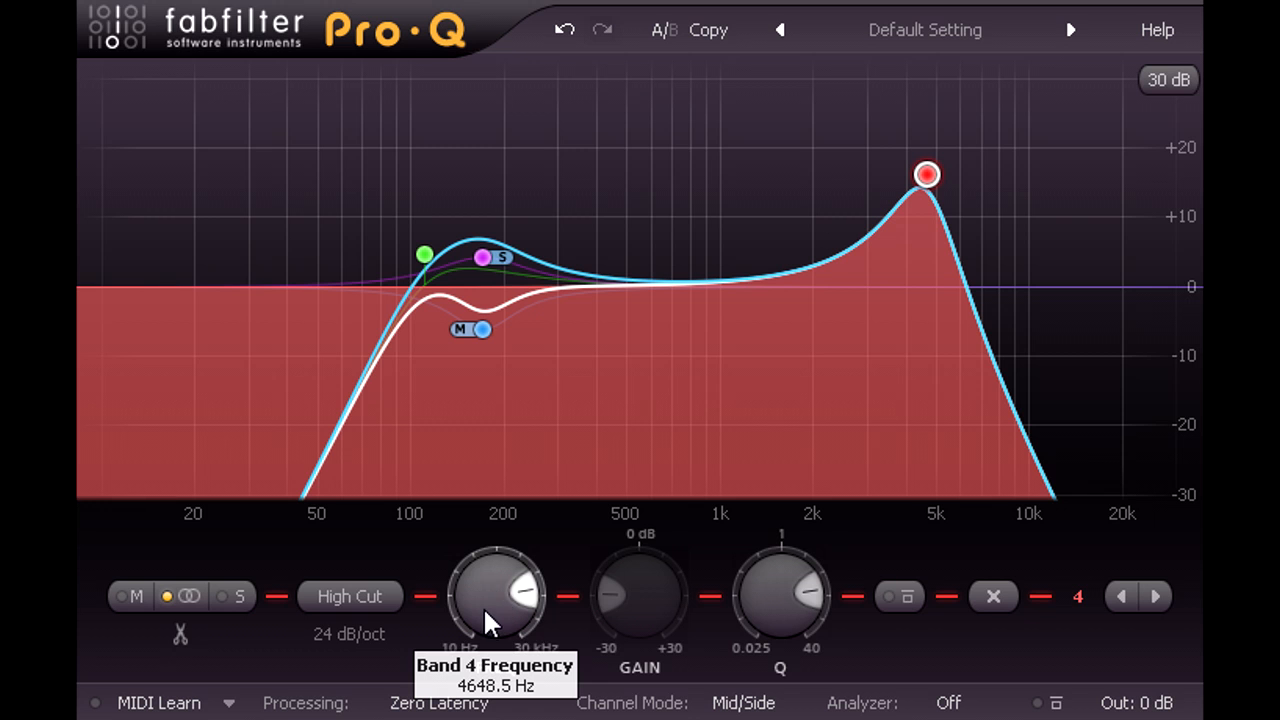
pyautogui.moveTo(483, 606); pyautogui.dragTo(481, 535)
pyautogui.moveTo(757, 609); pyautogui.dragTo(786, 705)
pyautogui.moveTo(774, 614); pyautogui.dragTo(763, 590)
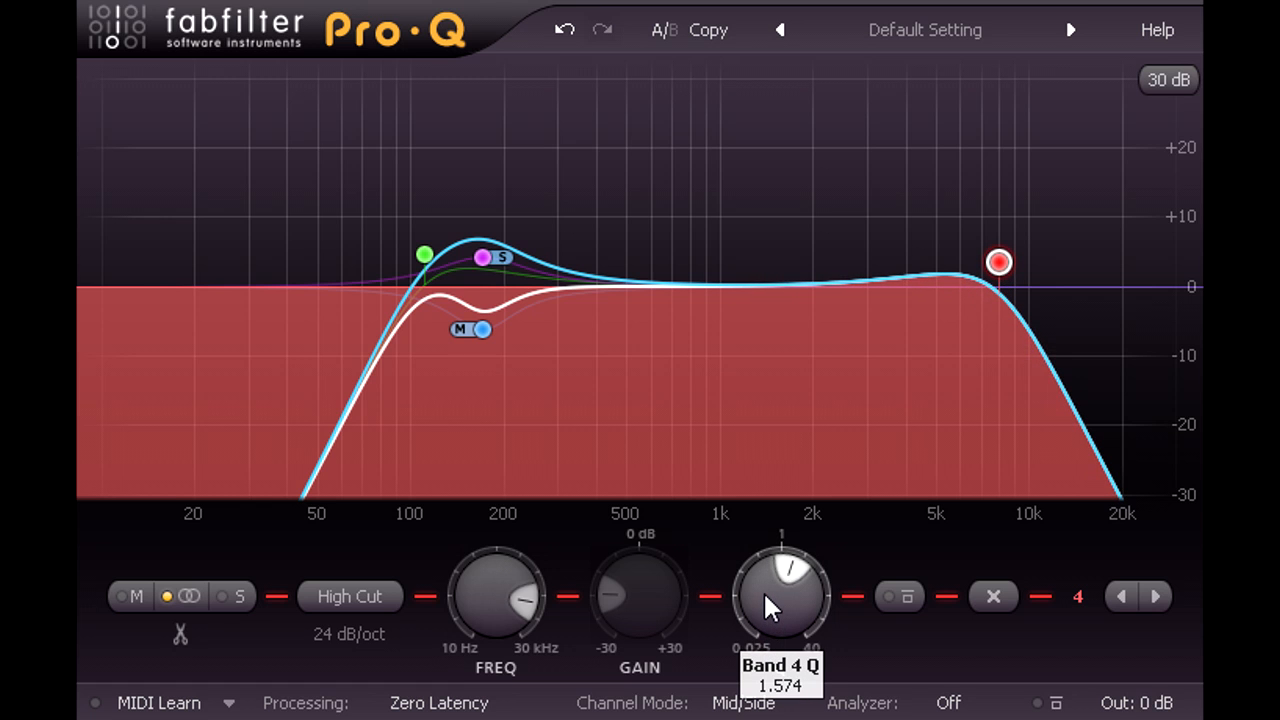
# Turn on the Pre-EQ analyzer and add two narrow bell cuts near 2.4 kHz and 3.7 kHz for both mid and side.
pyautogui.click(952, 703)
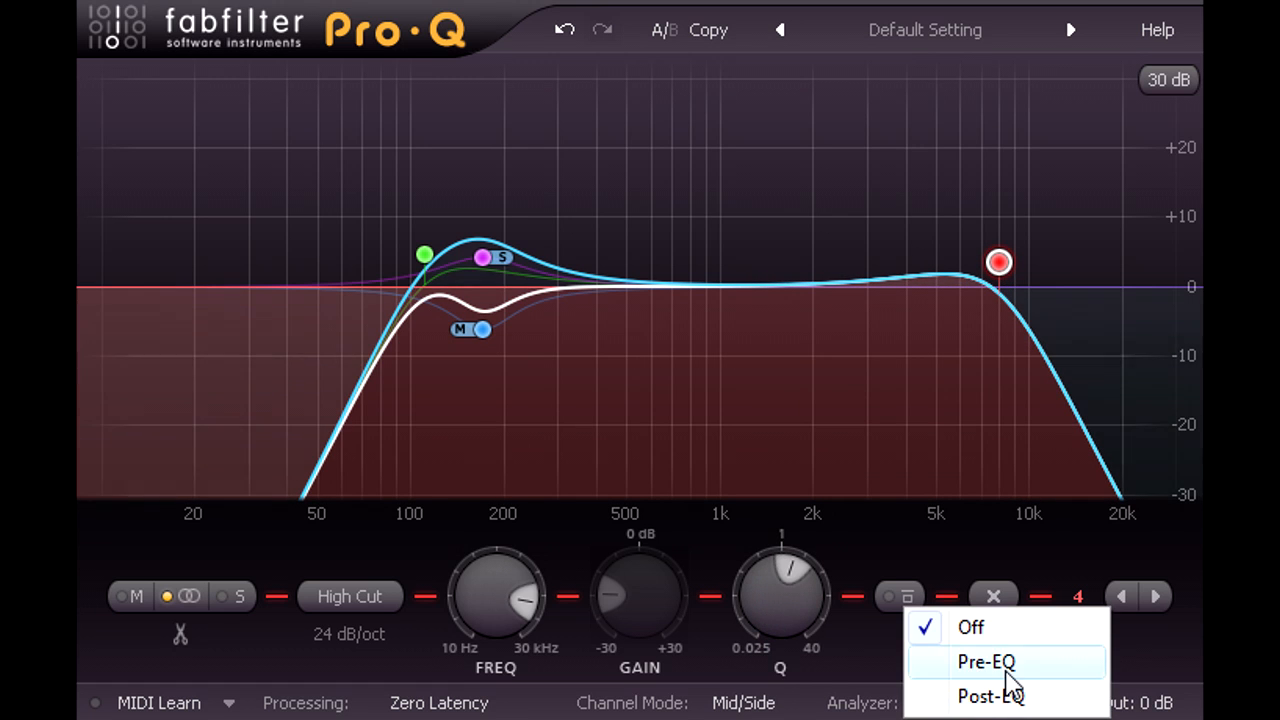
pyautogui.click(987, 662)
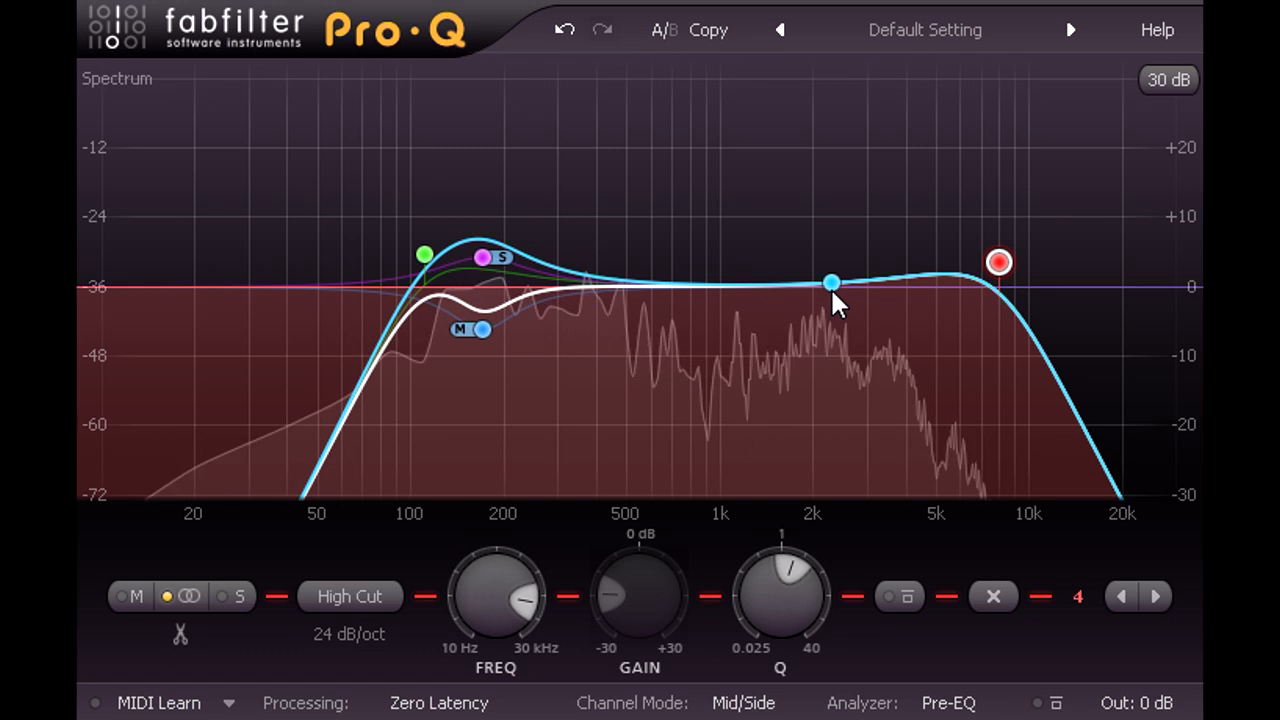
pyautogui.moveTo(830, 287); pyautogui.dragTo(835, 331)
pyautogui.click(188, 596)
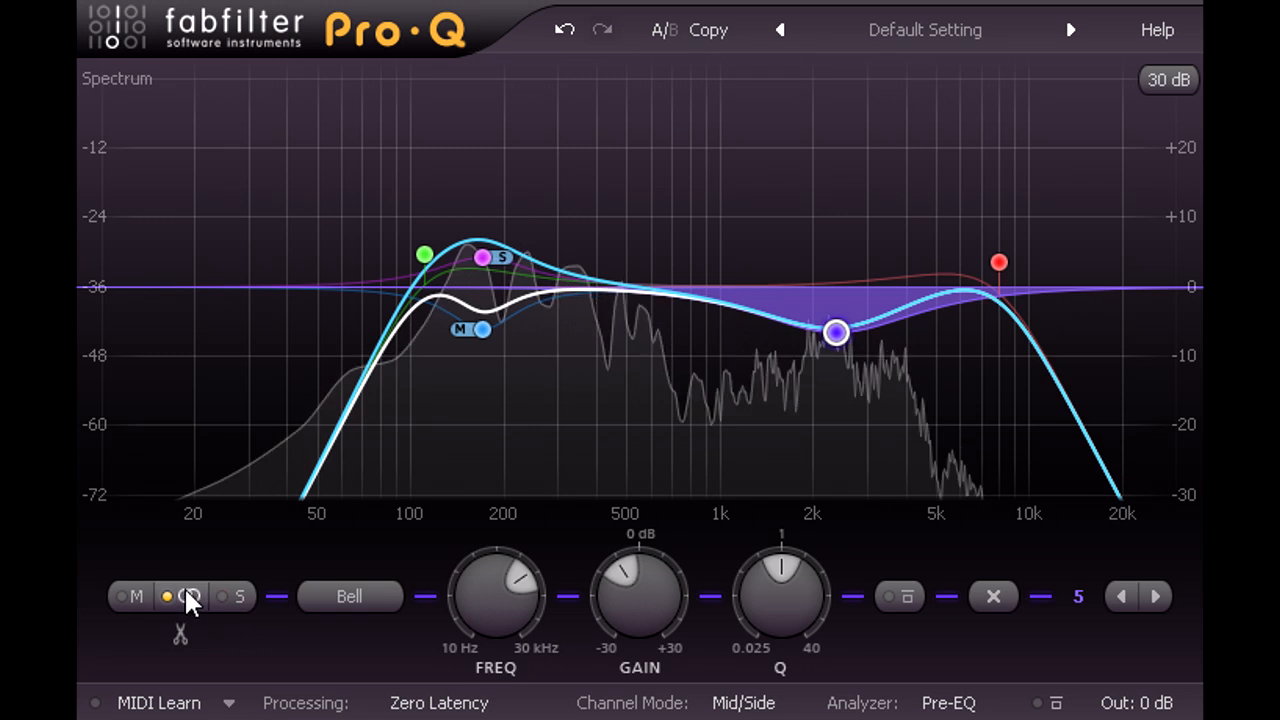
pyautogui.scroll(5, 836, 331)
pyautogui.scroll(-1, 836, 331)
pyautogui.moveTo(873, 300); pyautogui.dragTo(896, 340)
pyautogui.click(177, 606)
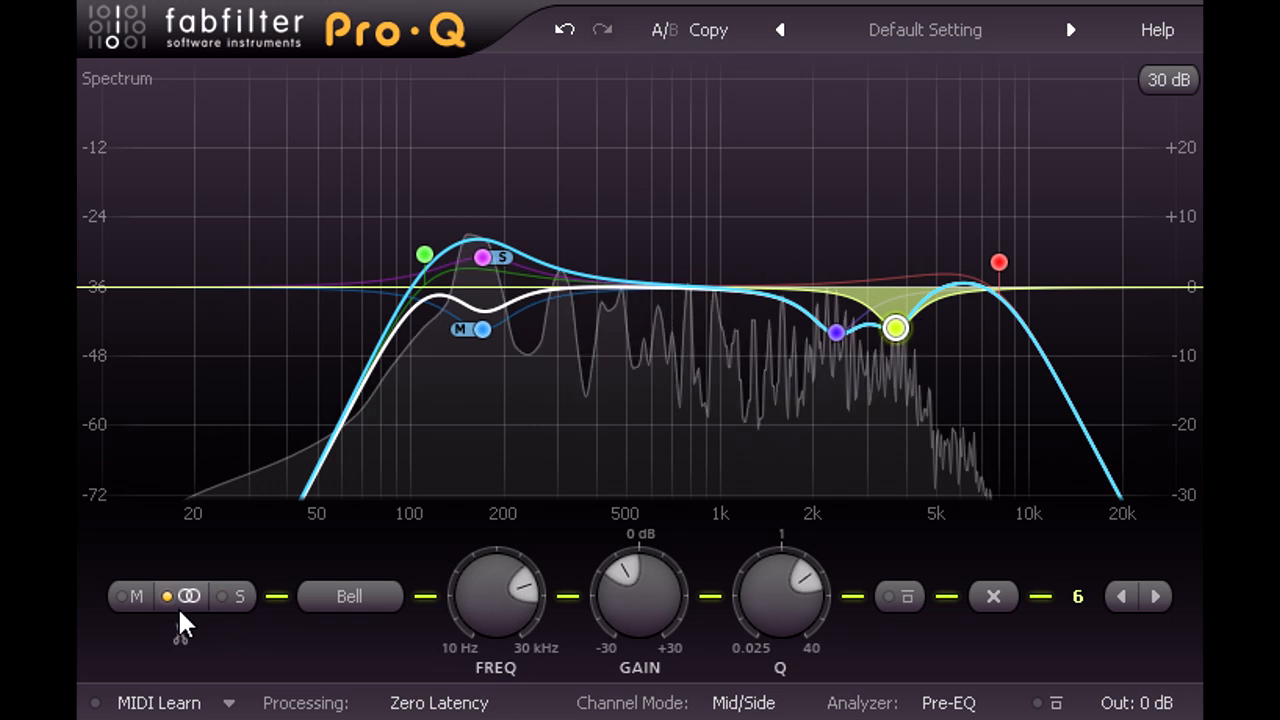
# Select the 2.4 kHz and 3.7 kHz cuts together, restrict them to the mid signal and raise their Q.
pyautogui.moveTo(786, 350); pyautogui.dragTo(945, 304)
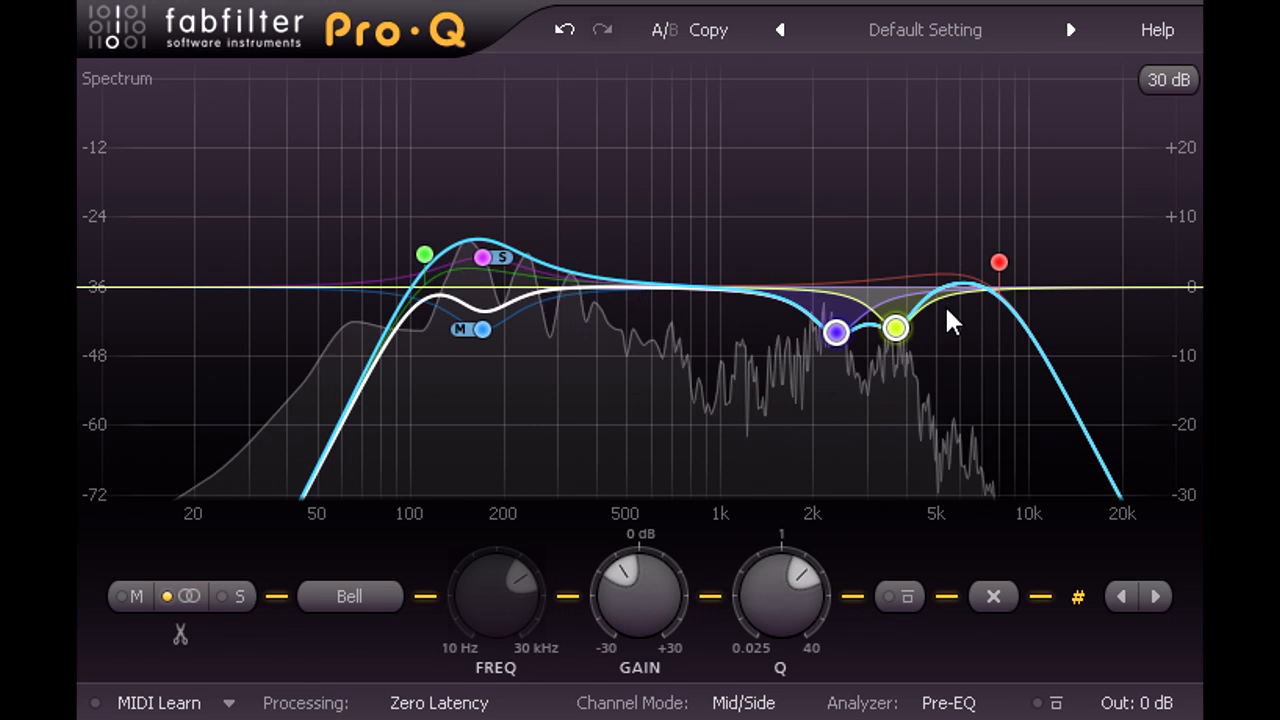
pyautogui.click(127, 607)
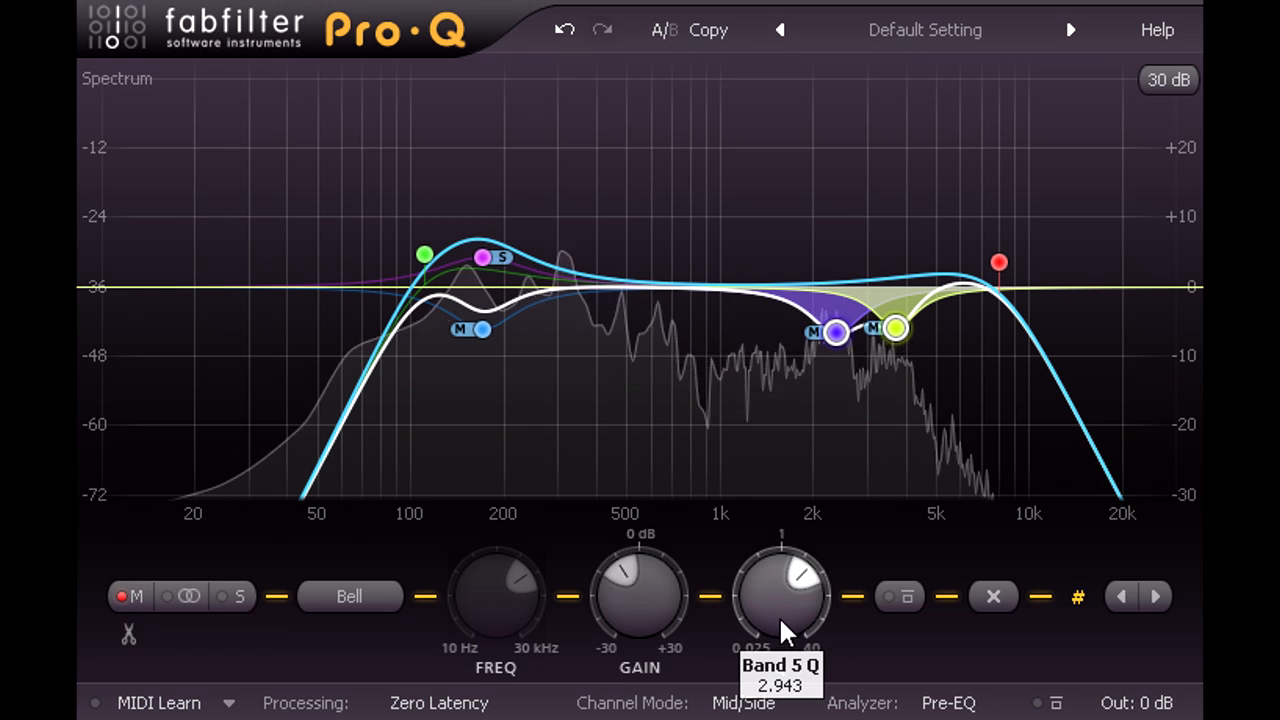
pyautogui.moveTo(775, 612); pyautogui.dragTo(774, 586)
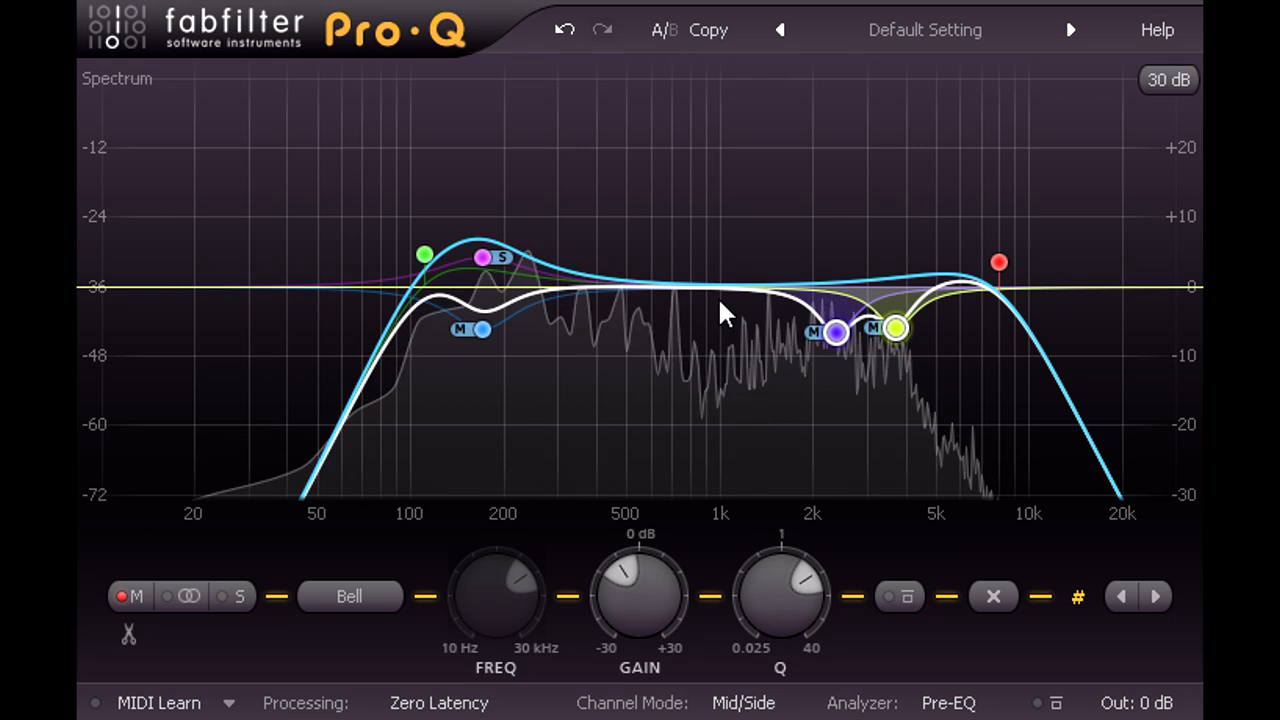
# Add a bell boost of about 6 dB near 950 Hz for both mid and side and fine-tune its frequency.
pyautogui.moveTo(714, 293); pyautogui.dragTo(714, 254)
pyautogui.click(191, 596)
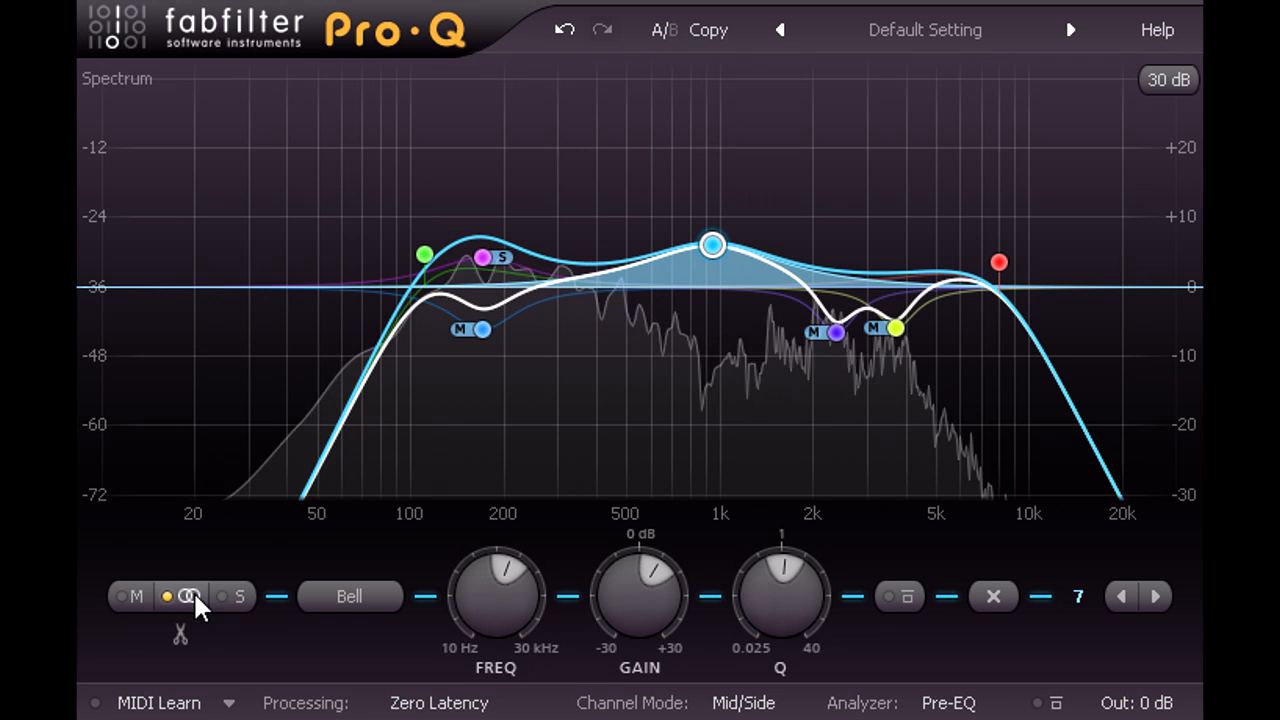
pyautogui.moveTo(505, 598); pyautogui.dragTo(492, 589)
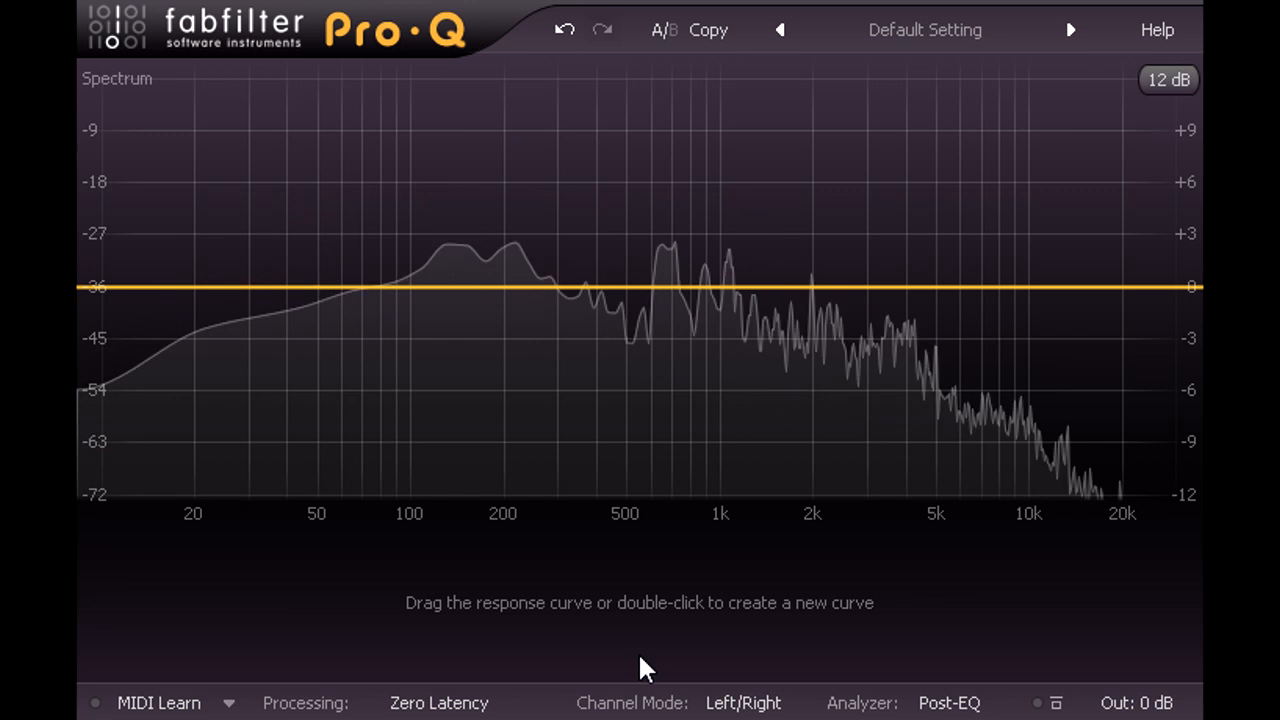
# On the empty curve, set the display range to 6 dB and the processing mode to Linear Phase - Medium Latency.
pyautogui.click(1170, 80)
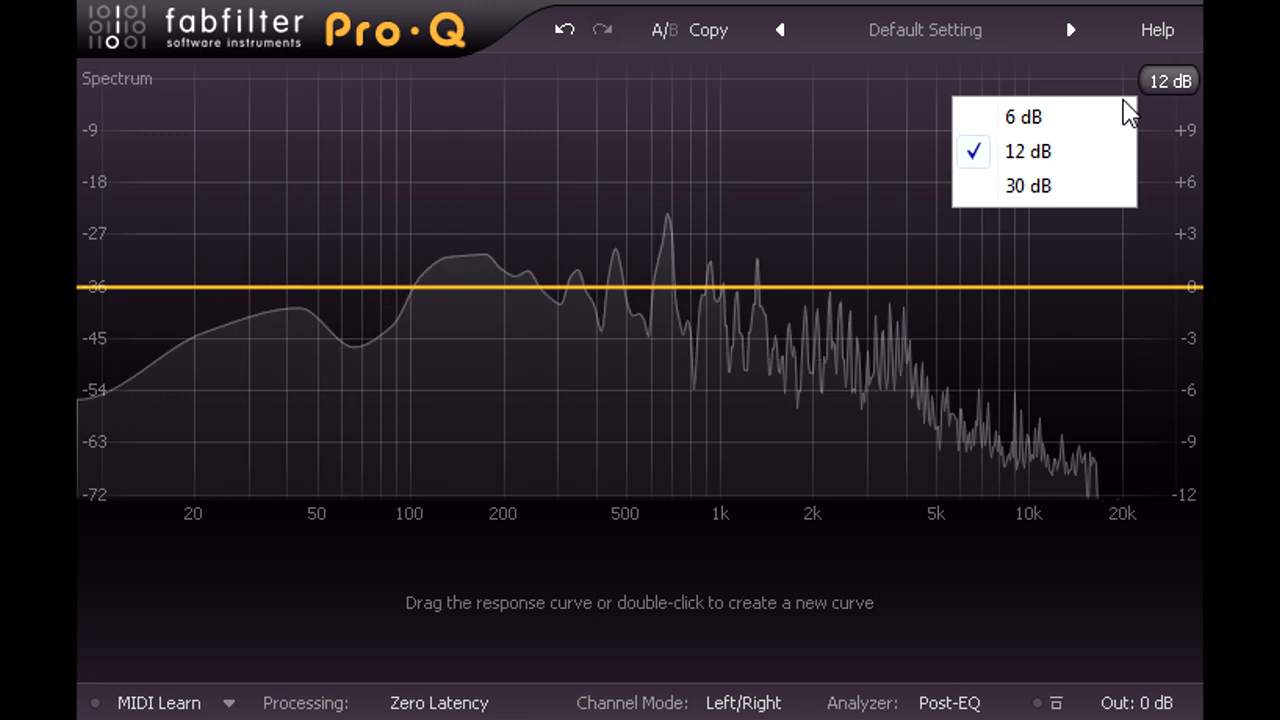
pyautogui.click(1094, 122)
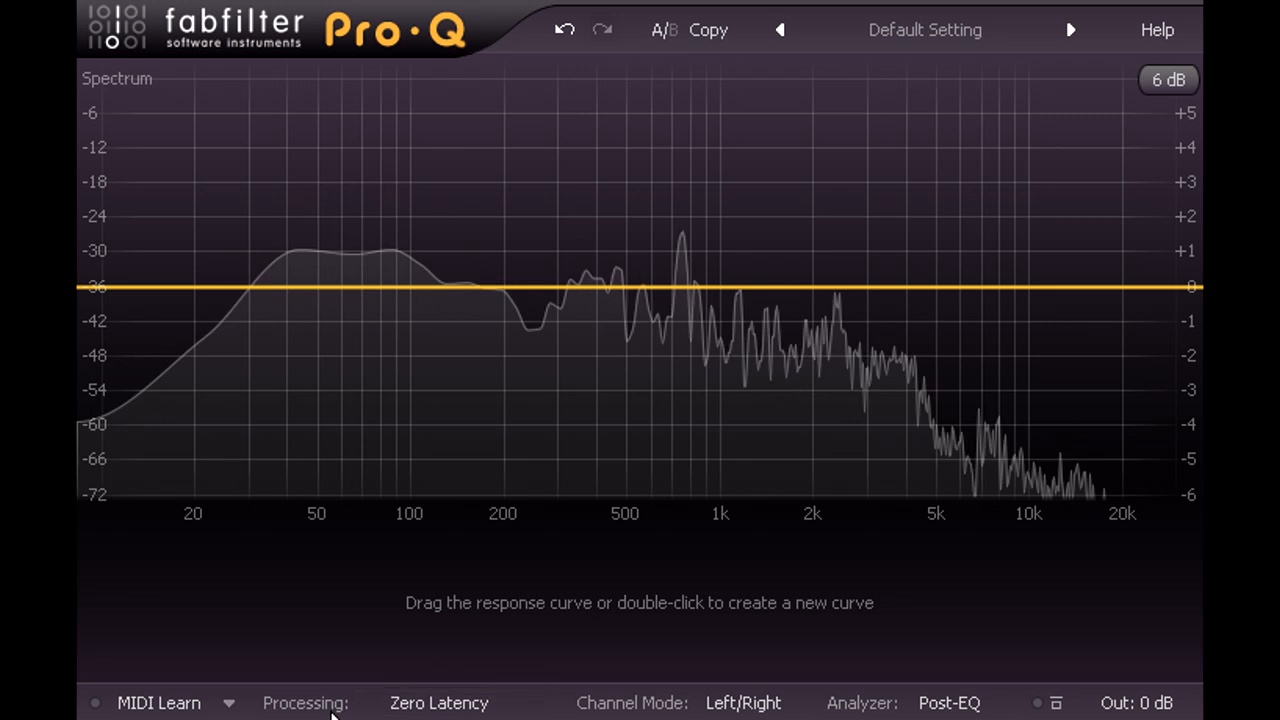
pyautogui.click(510, 706)
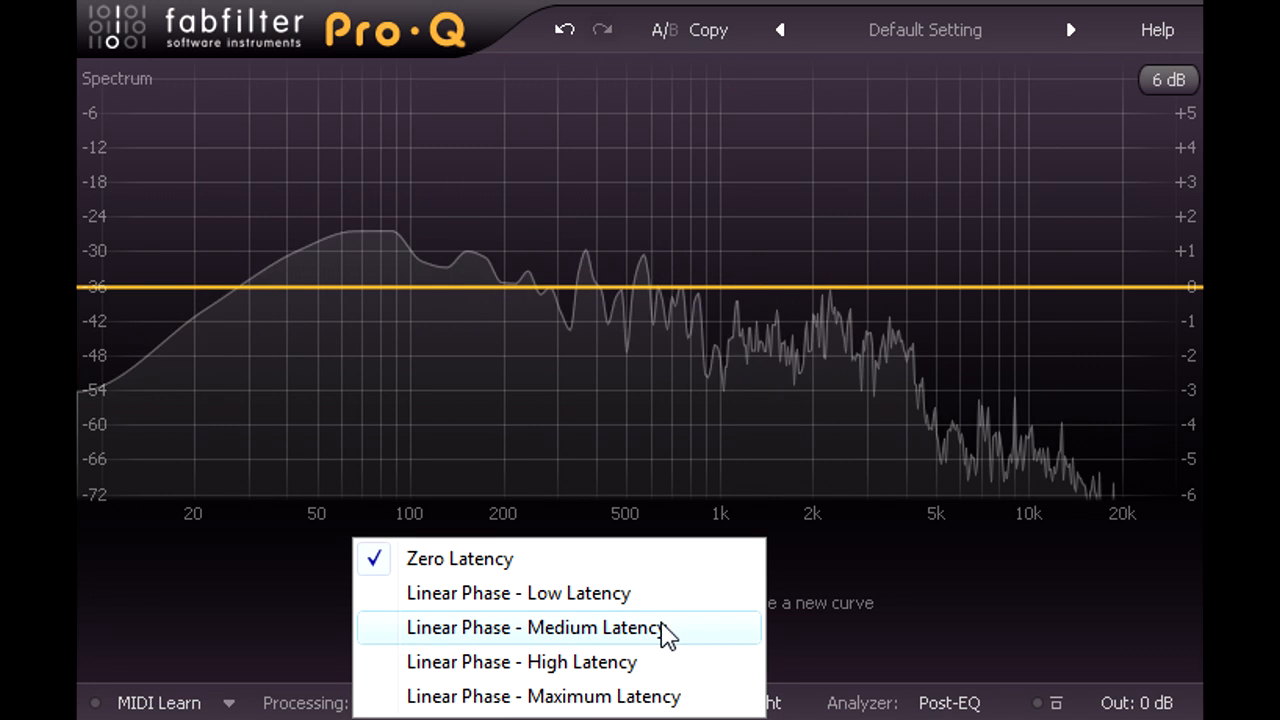
pyautogui.click(693, 630)
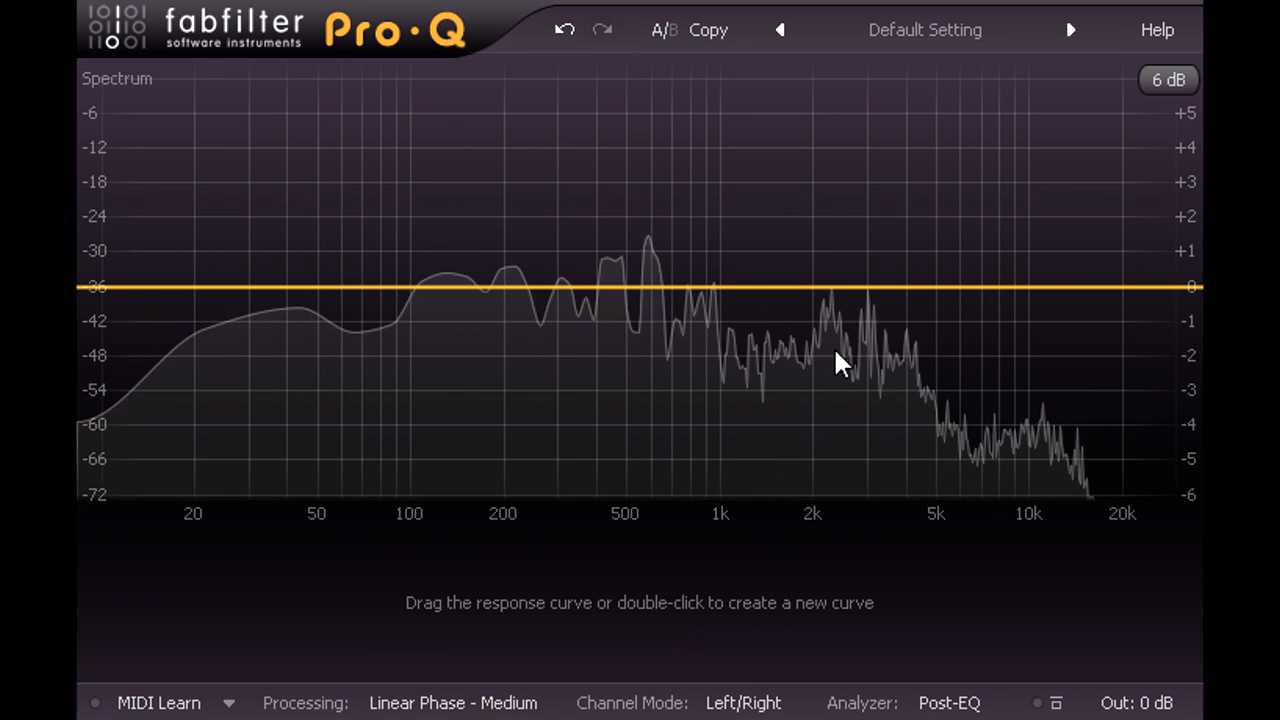
# Add a gentle bell cut of 1.26 dB at 2950.7 Hz with a Q of 1.
pyautogui.moveTo(817, 289); pyautogui.dragTo(867, 336)
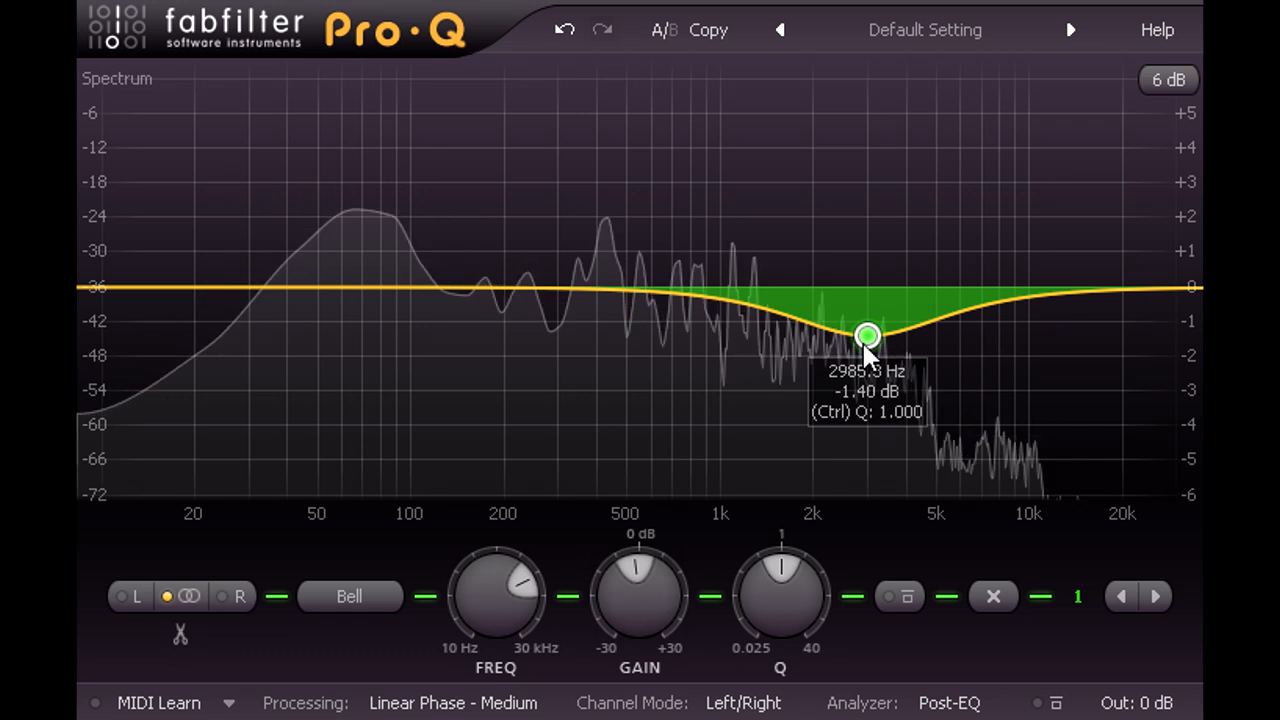
pyautogui.moveTo(871, 339)
pyautogui.mouseDown()
pyautogui.moveTo(873, 383)
pyautogui.moveTo(871, 309)
pyautogui.moveTo(871, 332)
pyautogui.mouseUp()
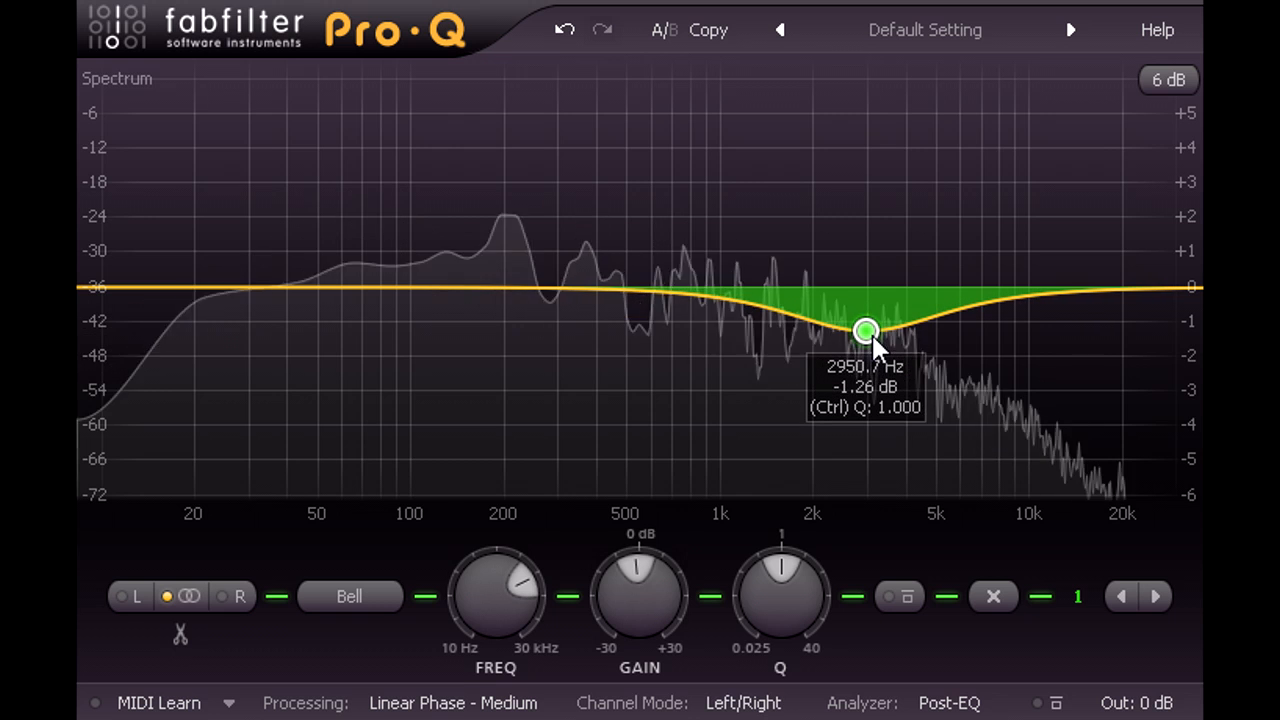